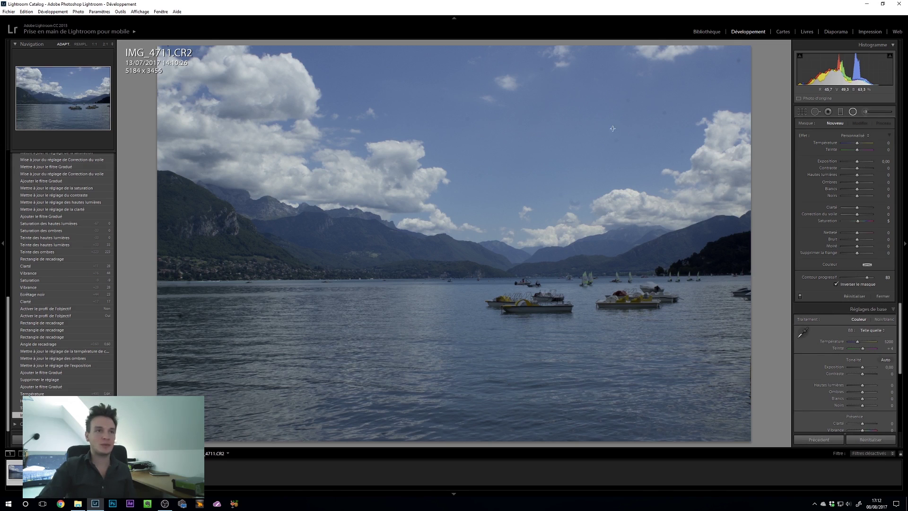
left_click(675, 109)
left_click_drag(674, 126, 589, 191)
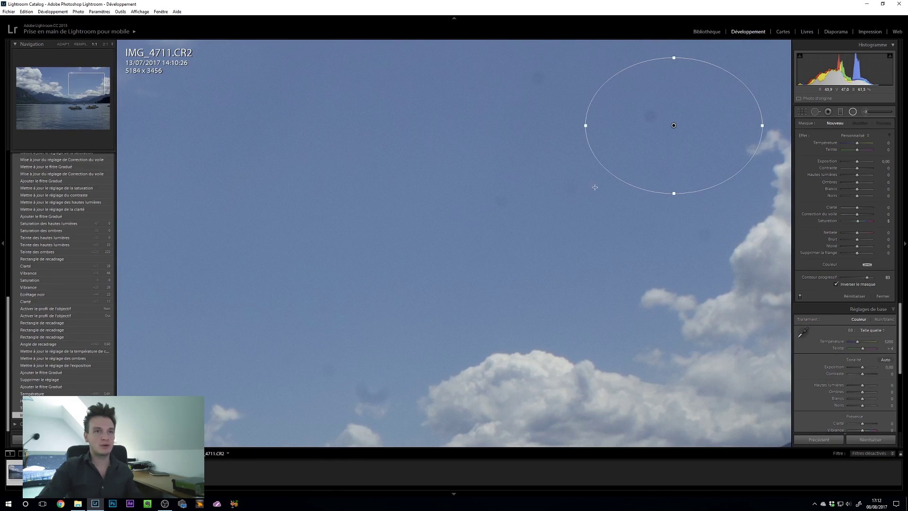
key("ctrl+z")
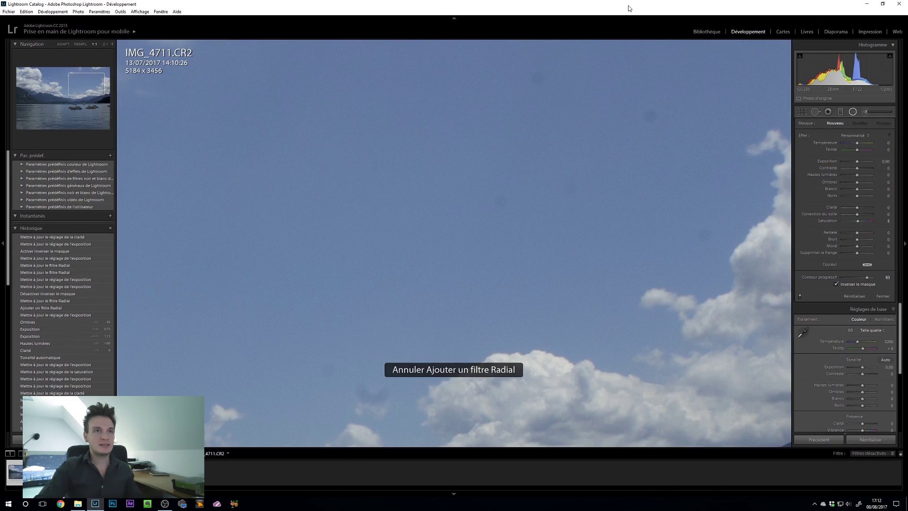
Close the Radial Filter and set the photo's exposure to +0.87, shadows to -68 and blacks to -84
left_click_drag(661, 117, 475, 246)
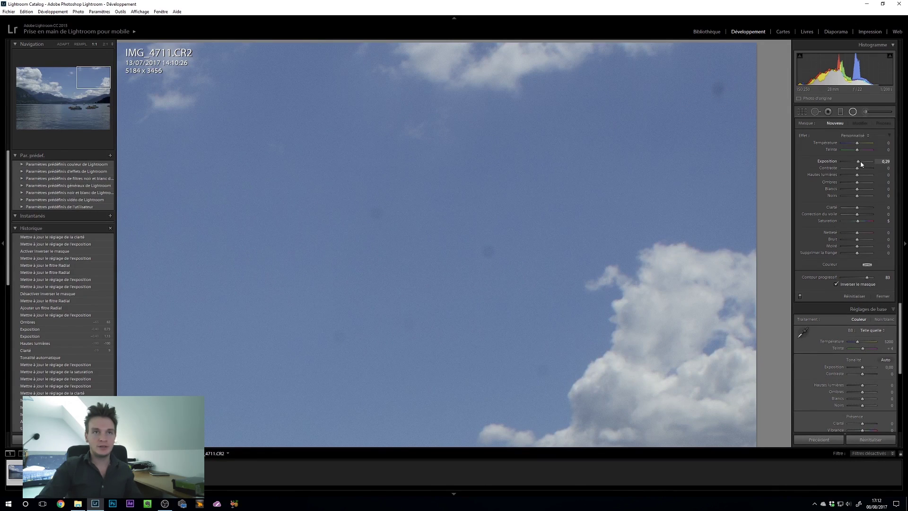
left_click_drag(861, 160, 852, 221)
key("shift+m")
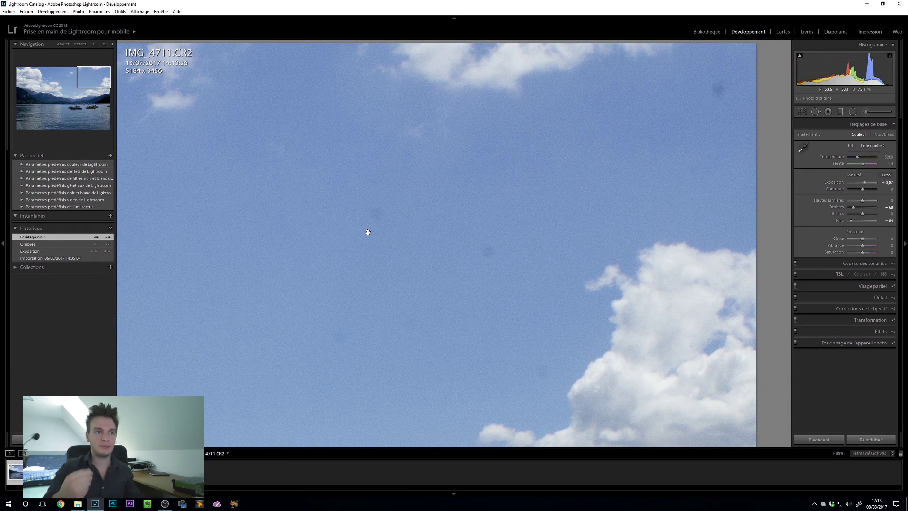
Examine the sky, clouds and mountains at 1:1 magnification for sensor dust spots
left_click_drag(321, 335, 349, 264)
left_click_drag(412, 307, 451, 266)
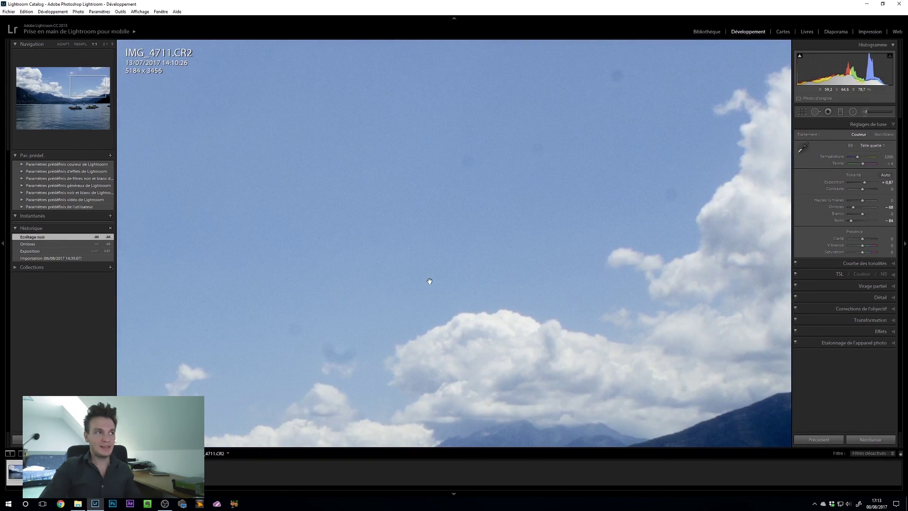
left_click_drag(487, 296, 445, 282)
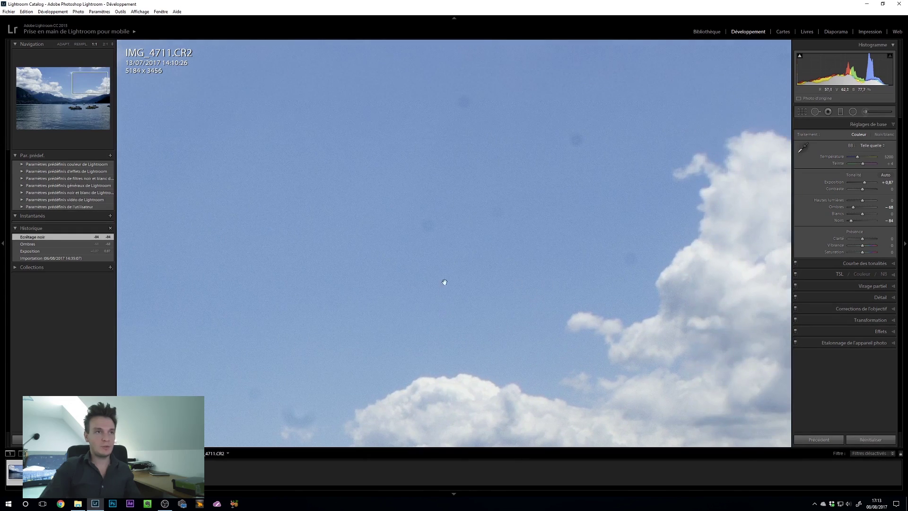
left_click(425, 265)
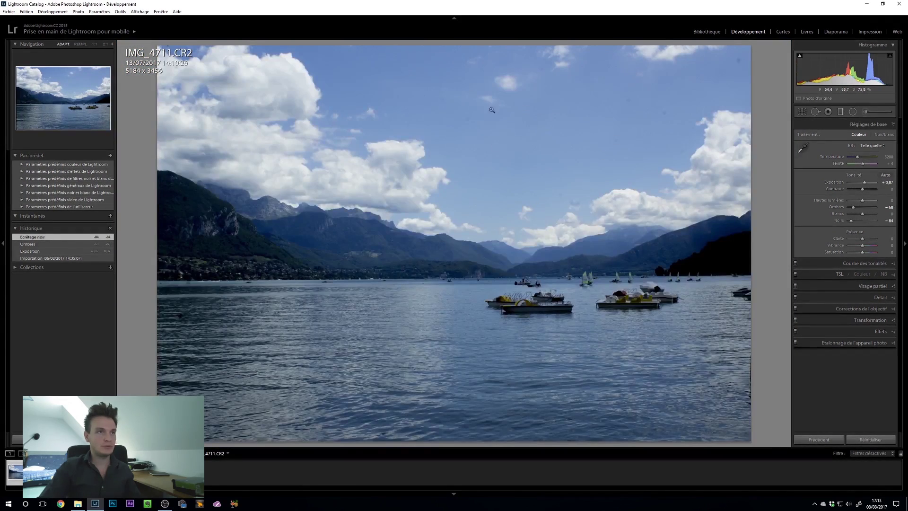
left_click(452, 109)
left_click(419, 209)
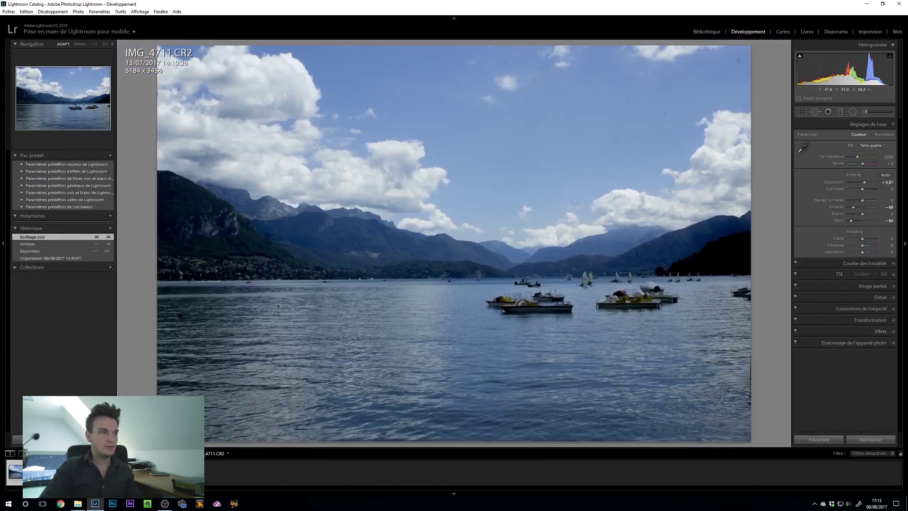
left_click(277, 304)
left_click_drag(669, 209, 438, 222)
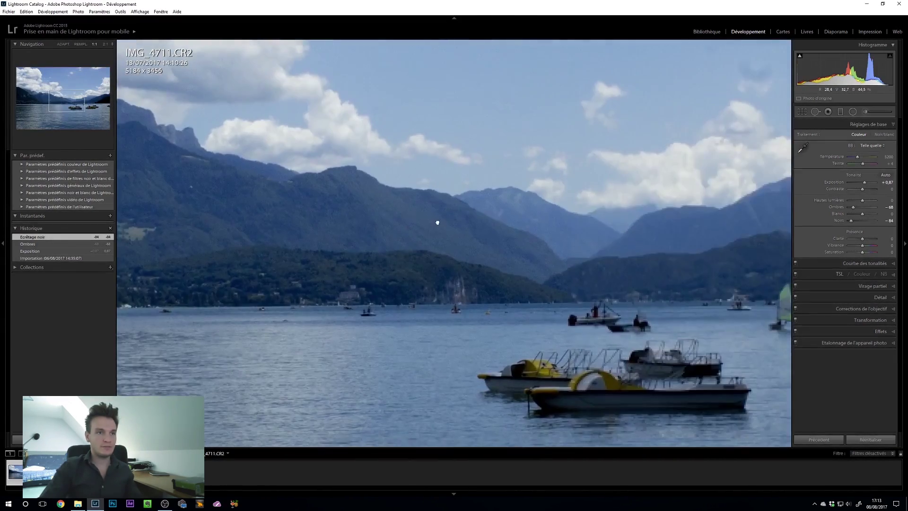
left_click_drag(564, 229, 513, 197)
left_click(523, 208)
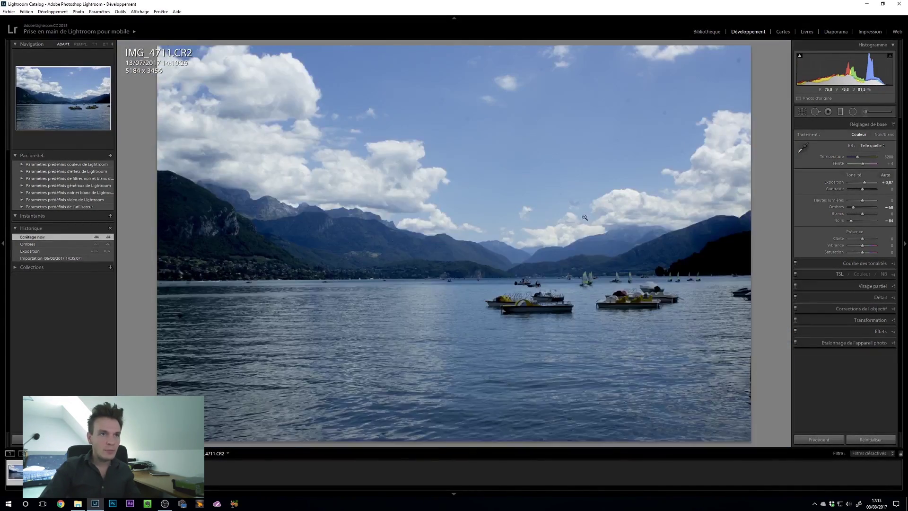
left_click(578, 203)
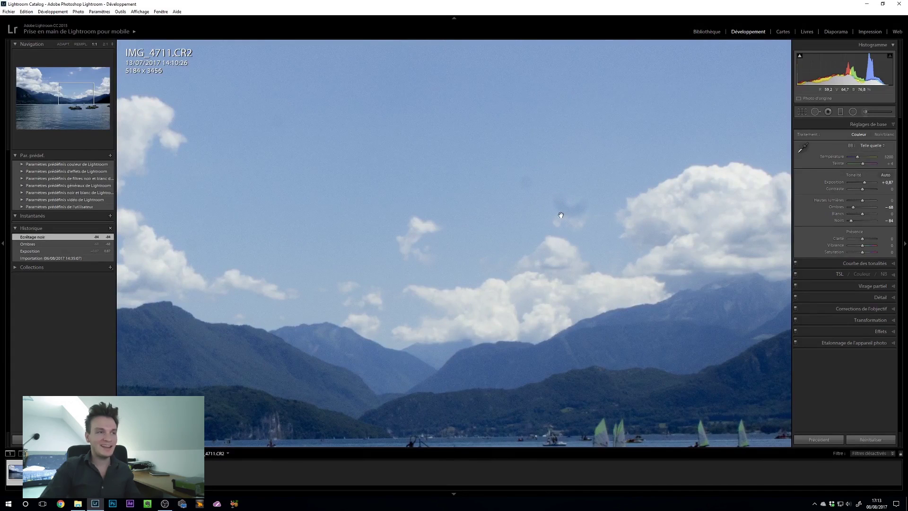
left_click(452, 239)
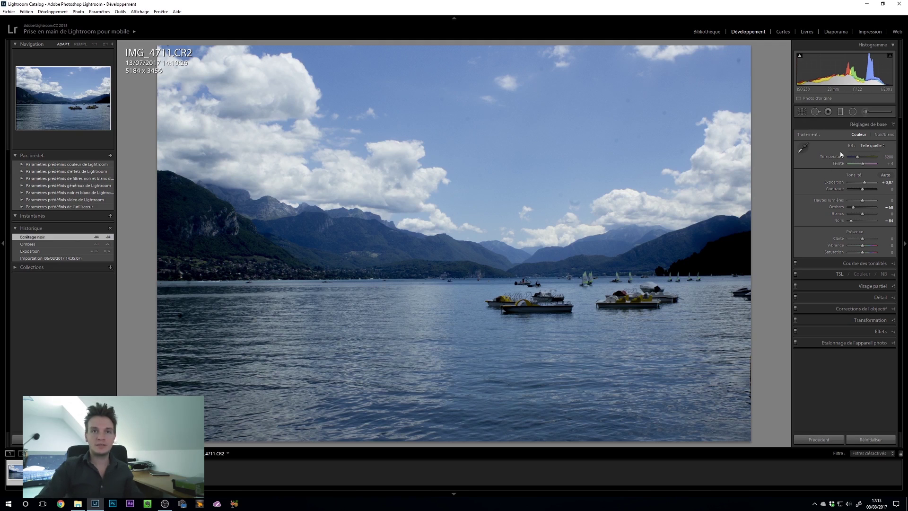
Reset all of the photo's develop settings
left_click(835, 183)
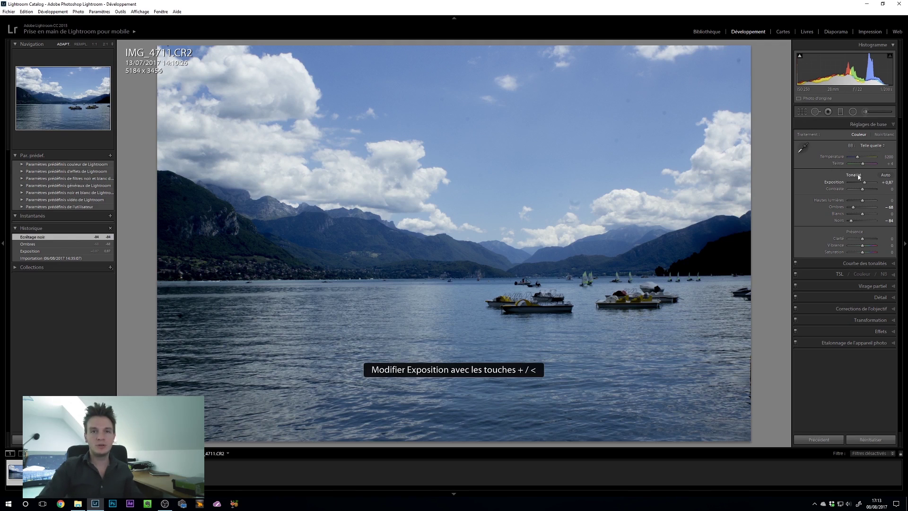
key("ctrl+shift+r")
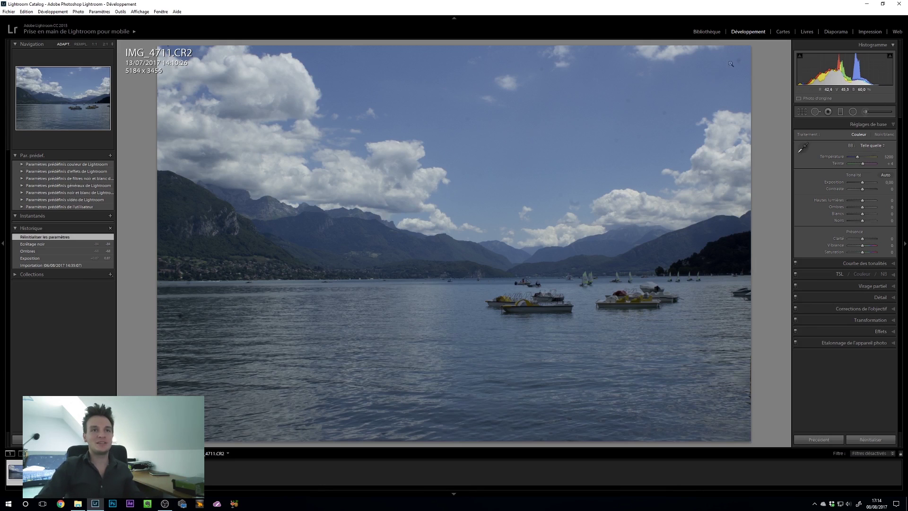
Clone out the four dust spots in the open blue sky with the Spot Removal tool at 1:1 magnification
left_click(715, 84)
left_click(716, 108)
left_click(727, 101)
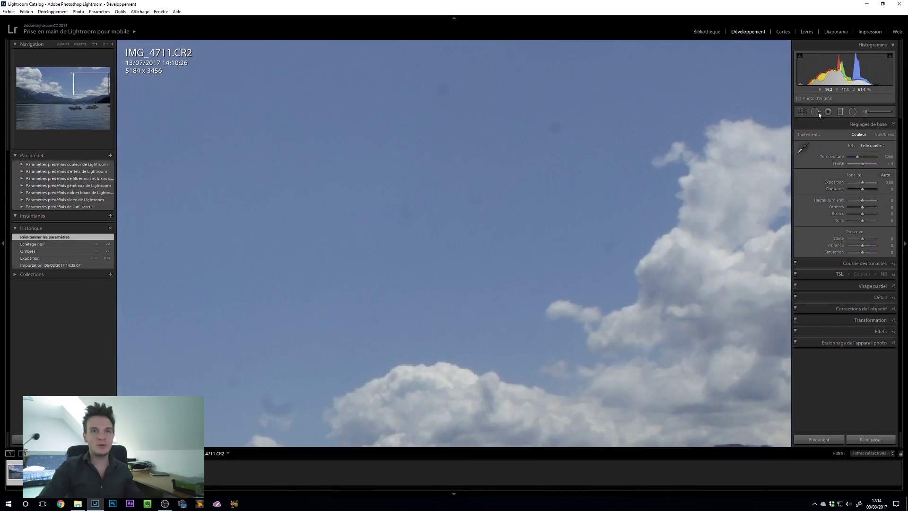
left_click(816, 112)
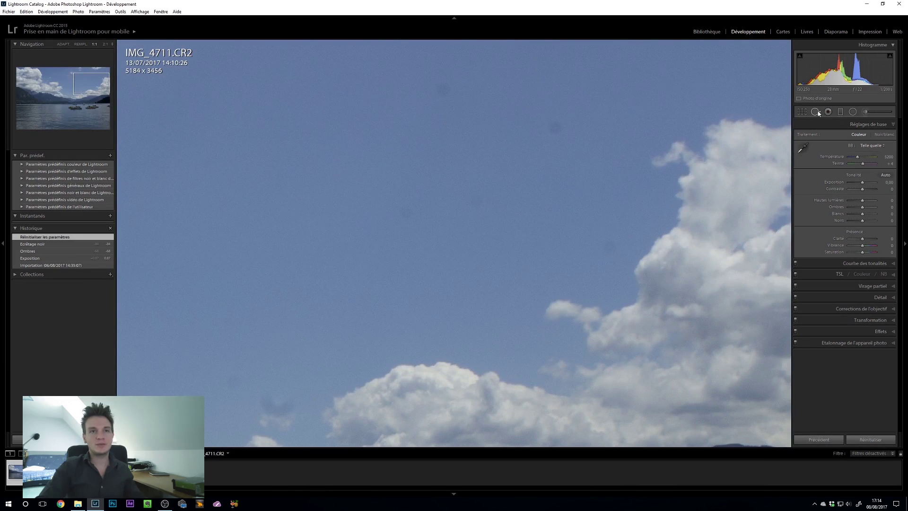
left_click(557, 125)
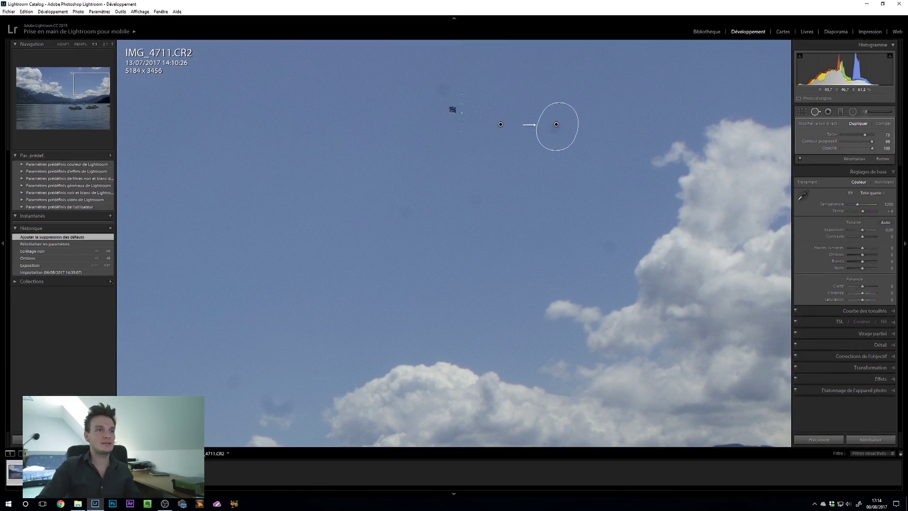
left_click(436, 92)
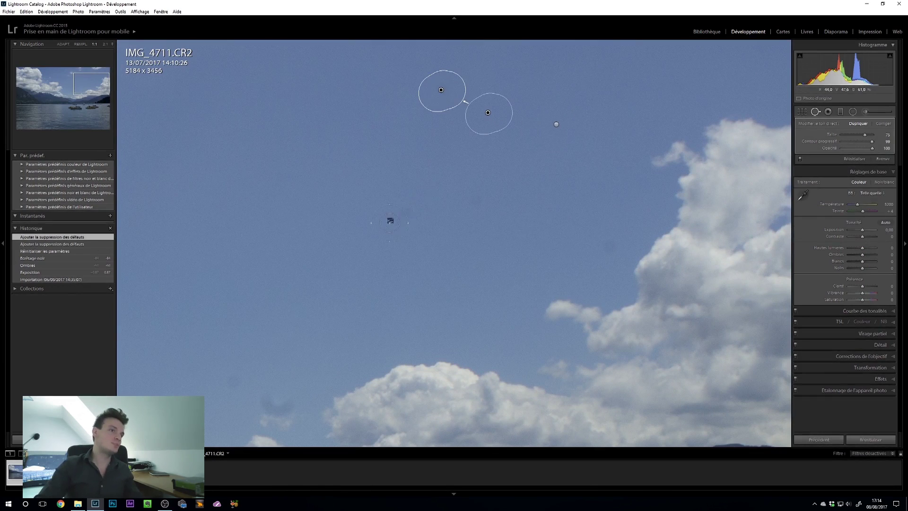
left_click(403, 211)
left_click(472, 207)
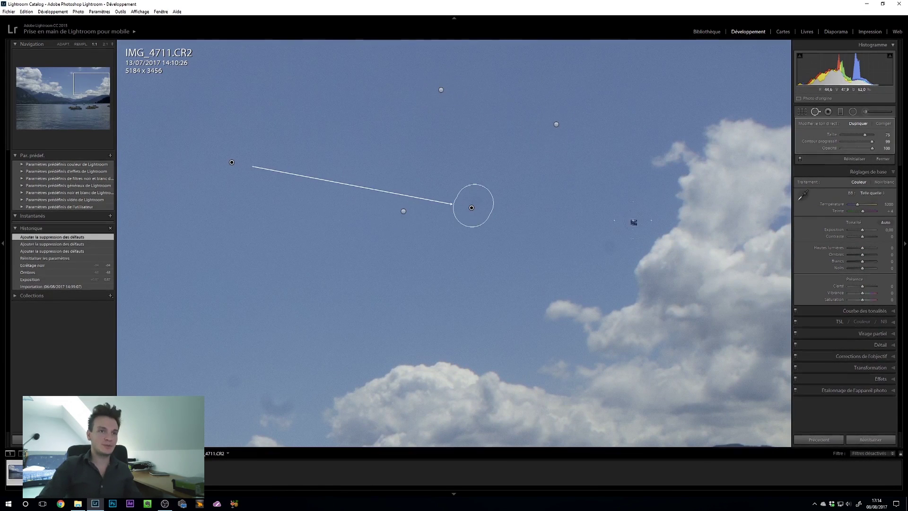
Clone out the dust spot beside the large right-hand cloud and the one in the photo's upper-right corner
left_click(607, 246)
left_click_drag(682, 102, 562, 217)
left_click(674, 87)
Clone out the two neighbouring dust spots in the sky just above the low clouds over the distant mountains
left_click_drag(222, 419, 370, 225)
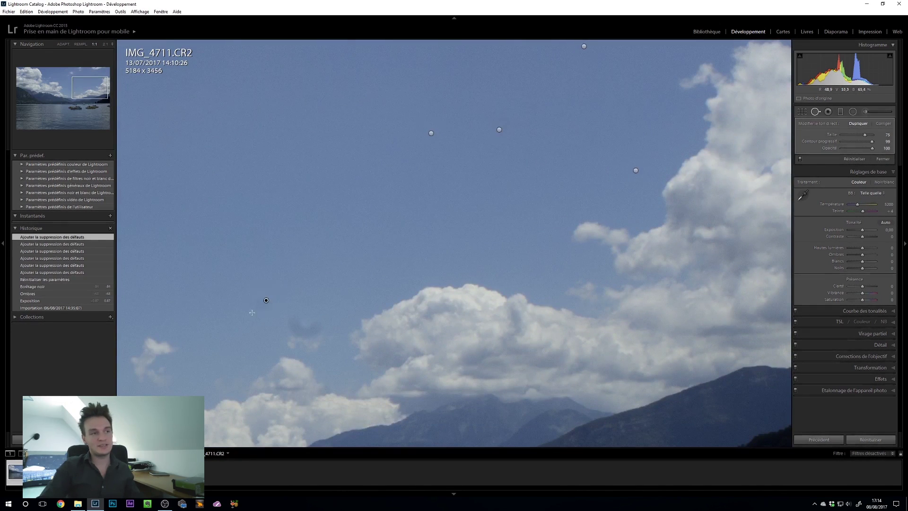
left_click_drag(265, 299, 248, 317)
left_click_drag(335, 341, 384, 307)
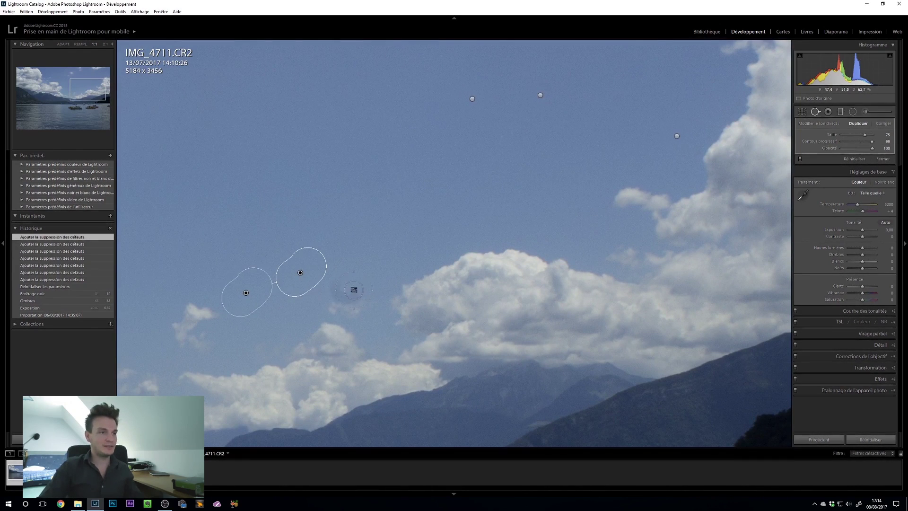
left_click(344, 293)
Clone out the spot on the lake surface near the photo's left edge and the one at the waterline above it
left_click_drag(252, 288, 635, 244)
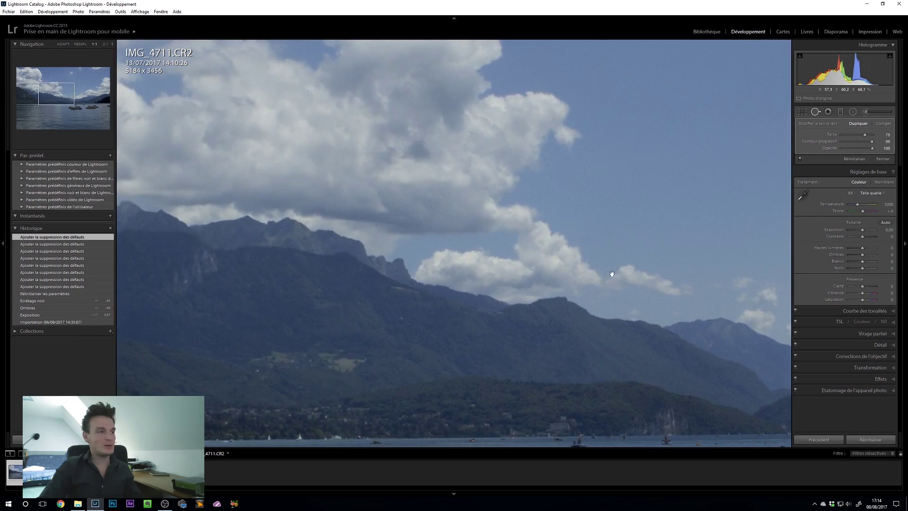
left_click_drag(578, 279, 618, 251)
left_click_drag(406, 217, 578, 154)
left_click_drag(523, 222, 531, 192)
left_click_drag(468, 245, 562, 183)
left_click_drag(273, 325, 257, 331)
mouse_move(675, 181)
left_mouse_down()
mouse_move(585, 222)
mouse_move(671, 178)
left_mouse_up()
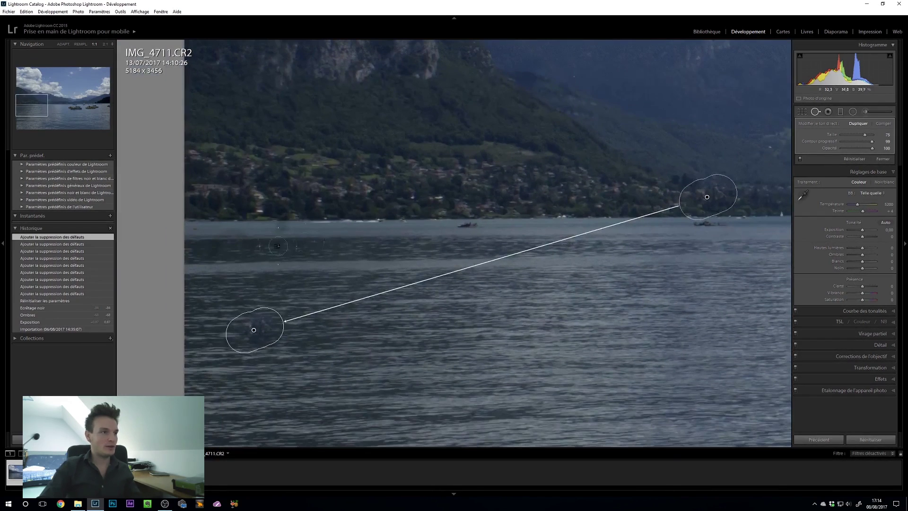
left_click_drag(283, 227, 284, 227)
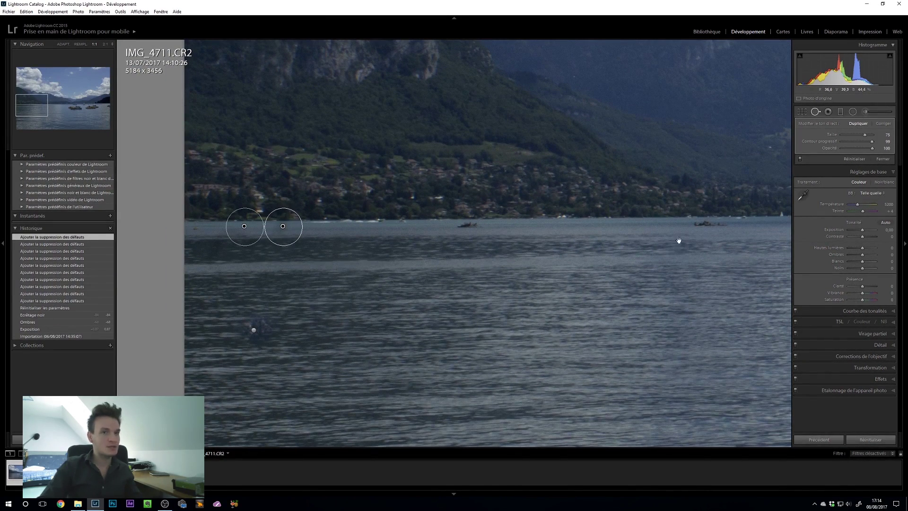
Clone out the two dust spots in the upper middle of the sky, above and beside the central cloud
left_click_drag(679, 239, 485, 265)
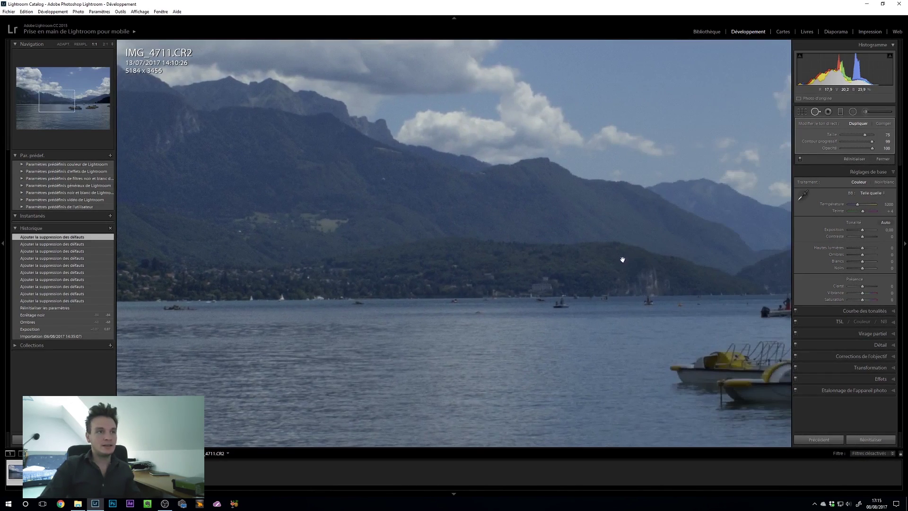
left_click_drag(623, 259, 442, 300)
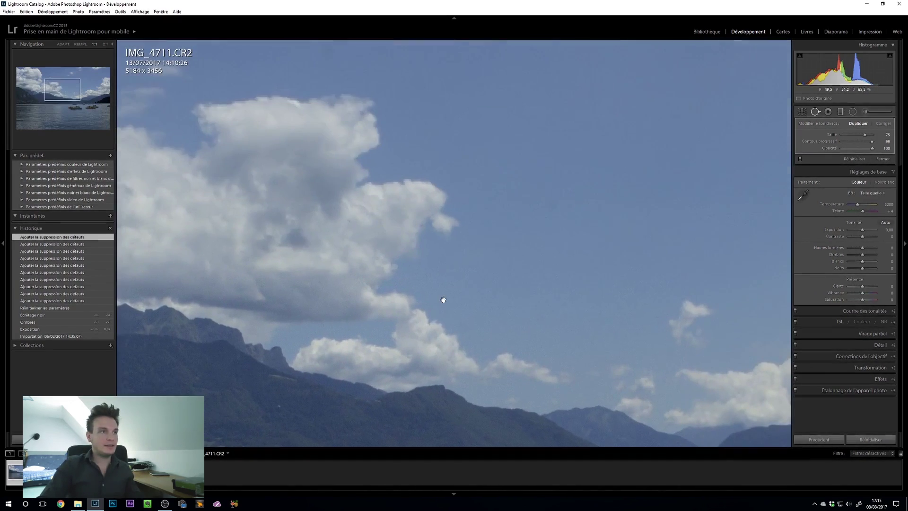
left_click(449, 270)
left_click(468, 119)
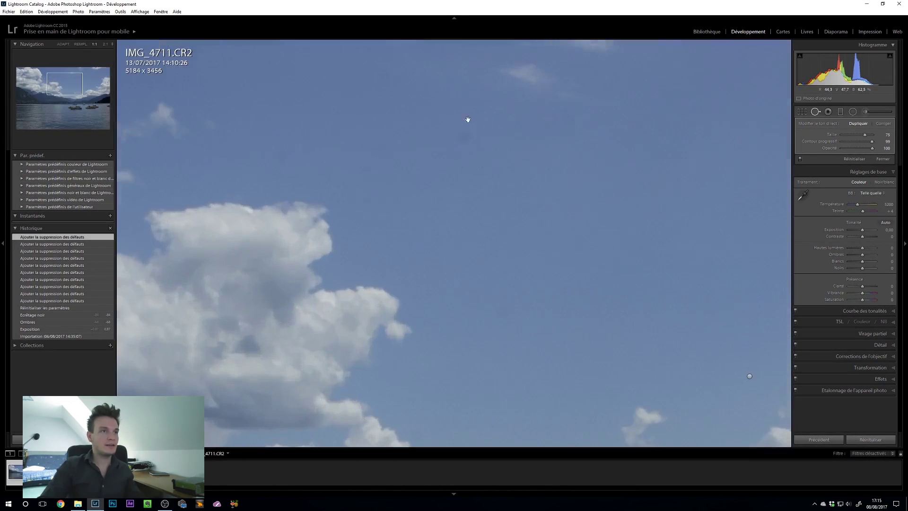
left_click_drag(464, 130, 473, 139)
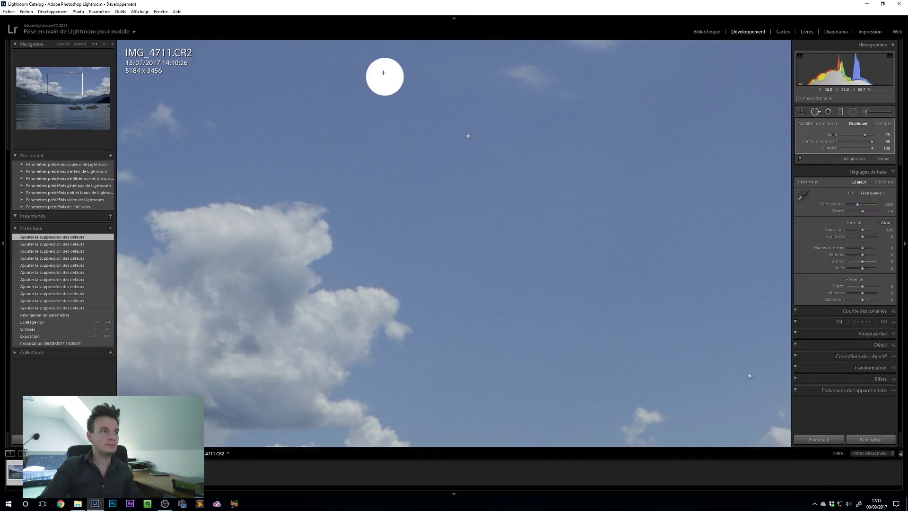
left_click(383, 73)
Clone out the dust spot inside the large cloud mass on the photo's left side
left_click_drag(289, 184, 454, 312)
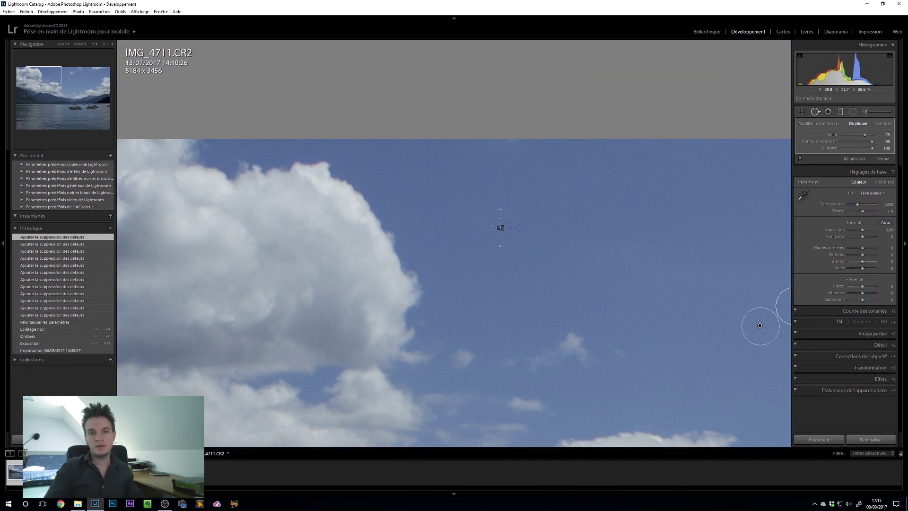
left_click_drag(269, 305, 461, 82)
left_click(379, 181)
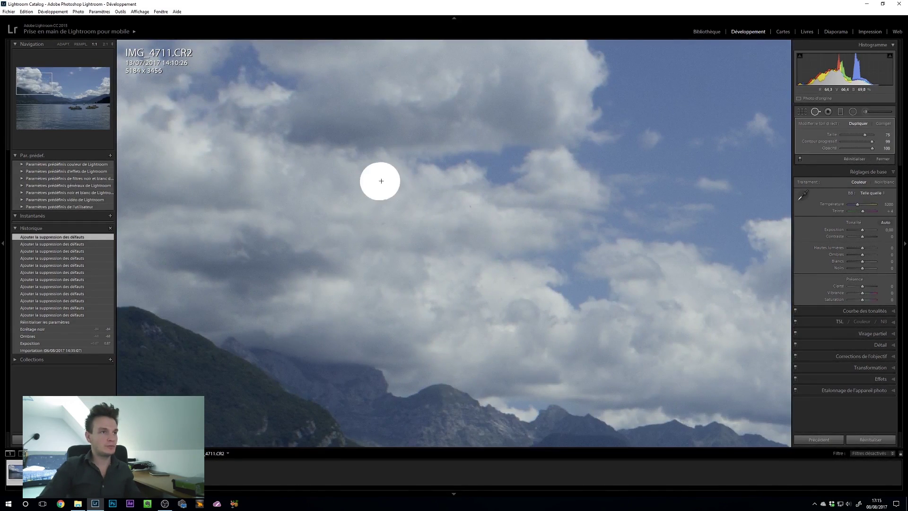
Clone out the dust spot in the sky between the small wispy clouds near the photo's upper edge
left_click_drag(742, 376, 534, 186)
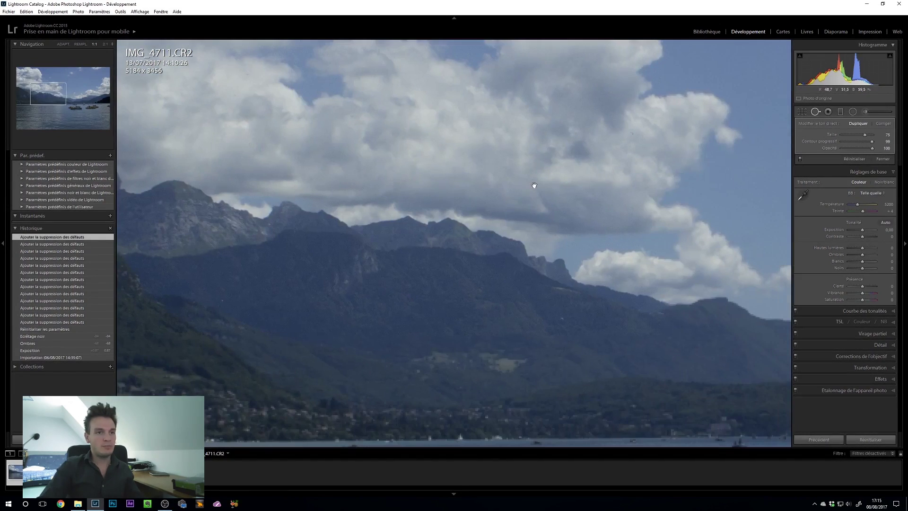
key("z")
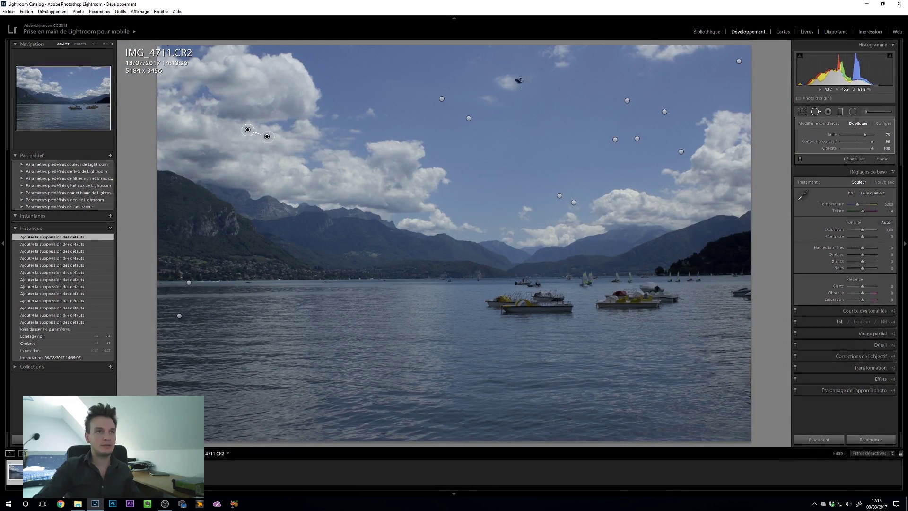
left_click(549, 68)
left_click(525, 73)
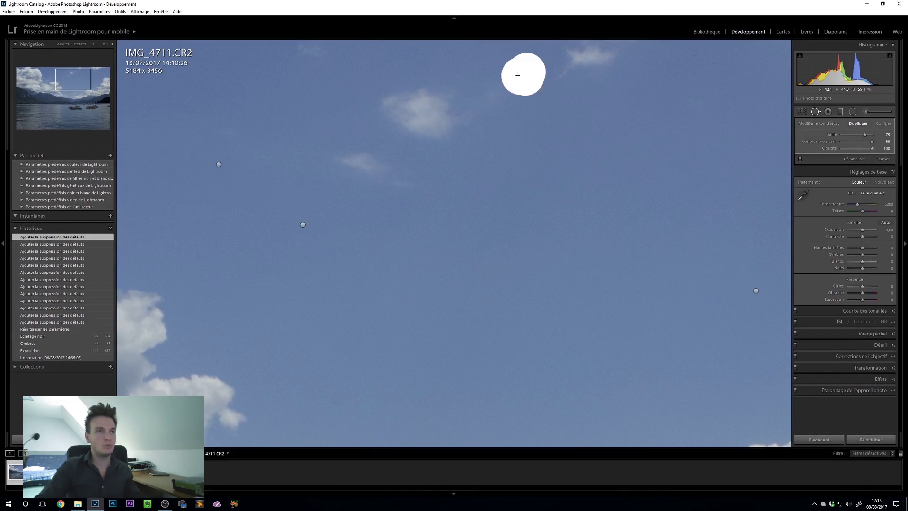
Clone out the spot on the dark wooded mountainside at the photo's left edge
left_click(501, 276)
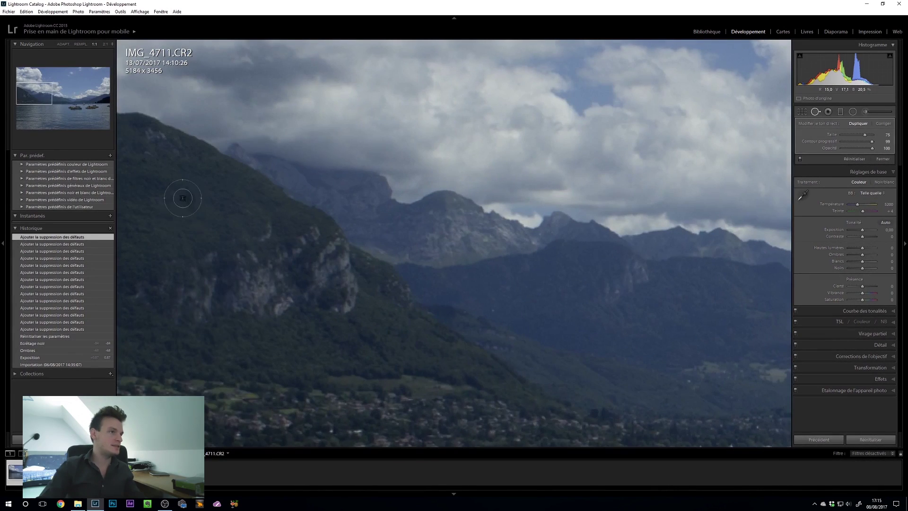
left_click(183, 197)
left_click(194, 202)
left_click_drag(699, 331, 473, 235)
left_click_drag(510, 270, 216, 244)
left_click_drag(474, 243, 365, 221)
left_click_drag(467, 228, 317, 236)
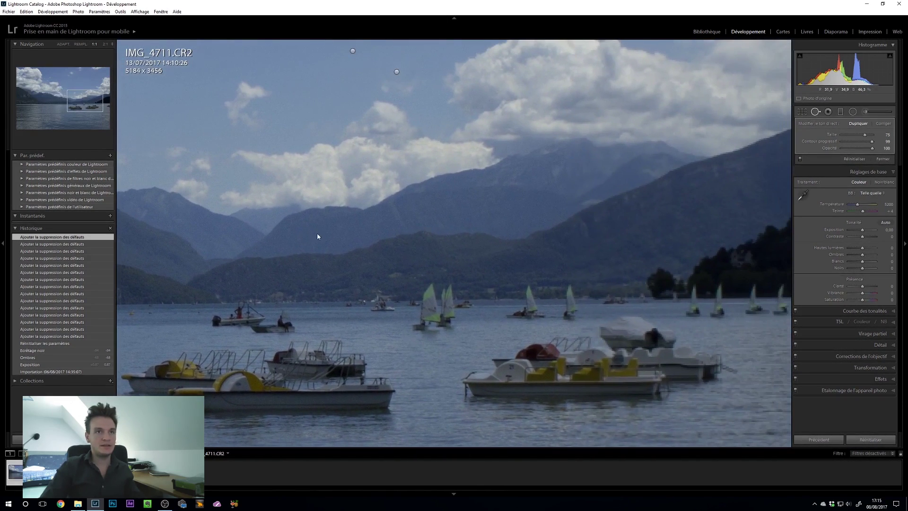
Check the mountains and sky on the photo's right side for remaining dust spots, return to the full view and leave Spot Removal
left_click_drag(542, 224, 327, 278)
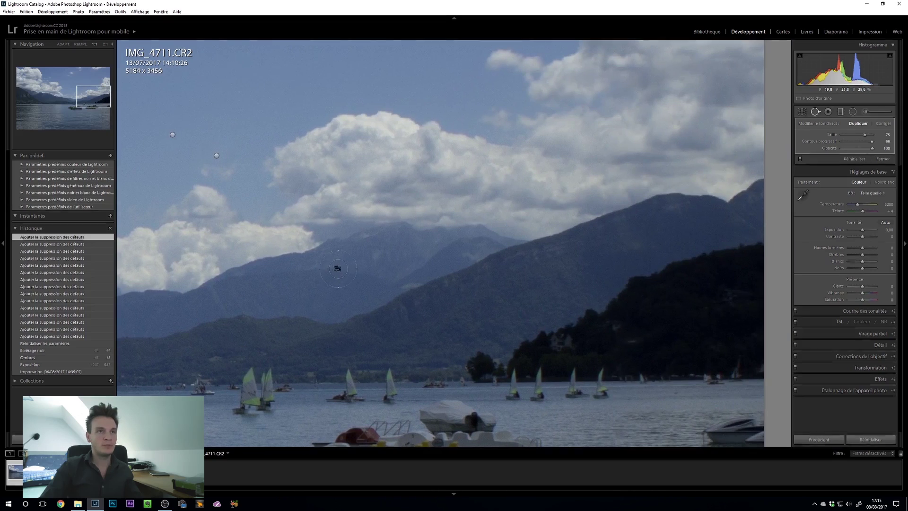
left_click(313, 240)
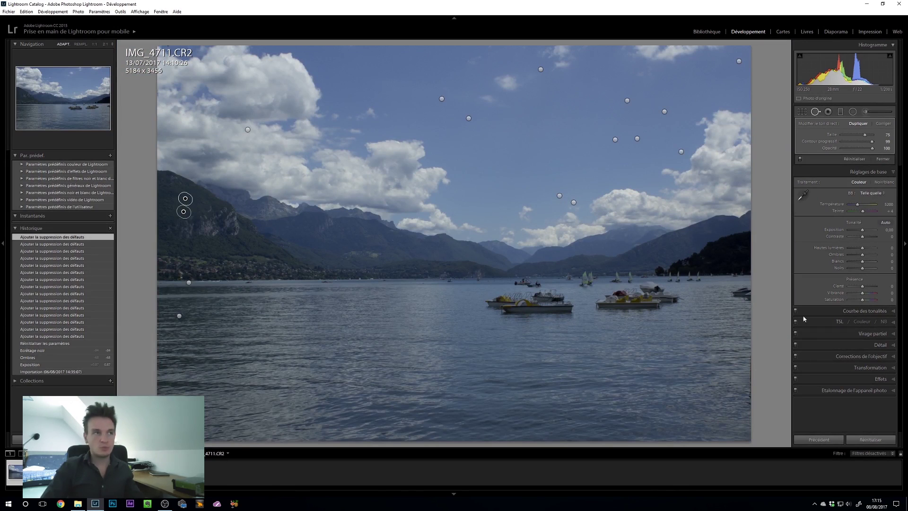
left_click(815, 112)
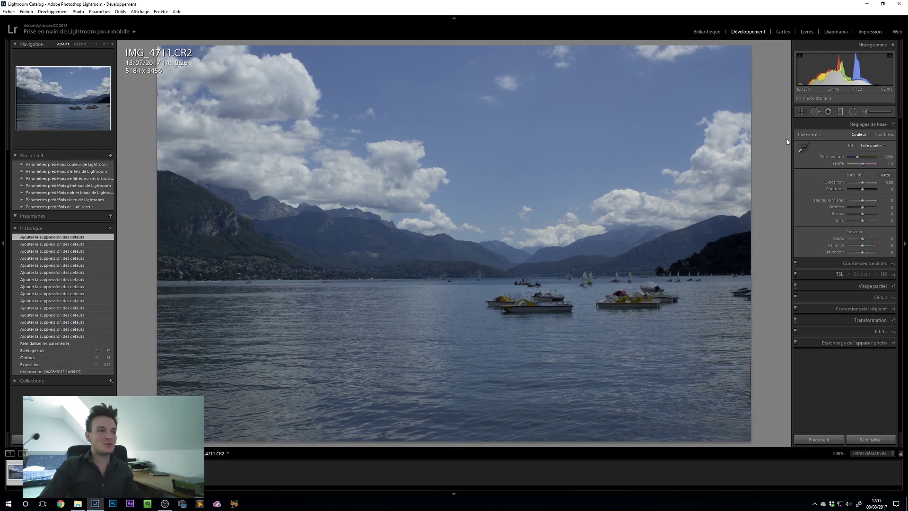
Crop the photo to a 16 x 9 aspect ratio
left_click(802, 112)
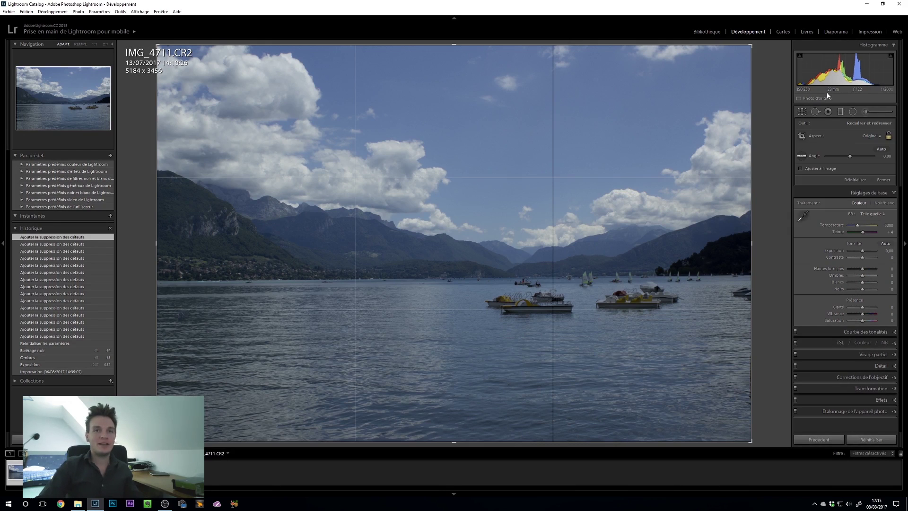
left_click(868, 136)
left_click(814, 220)
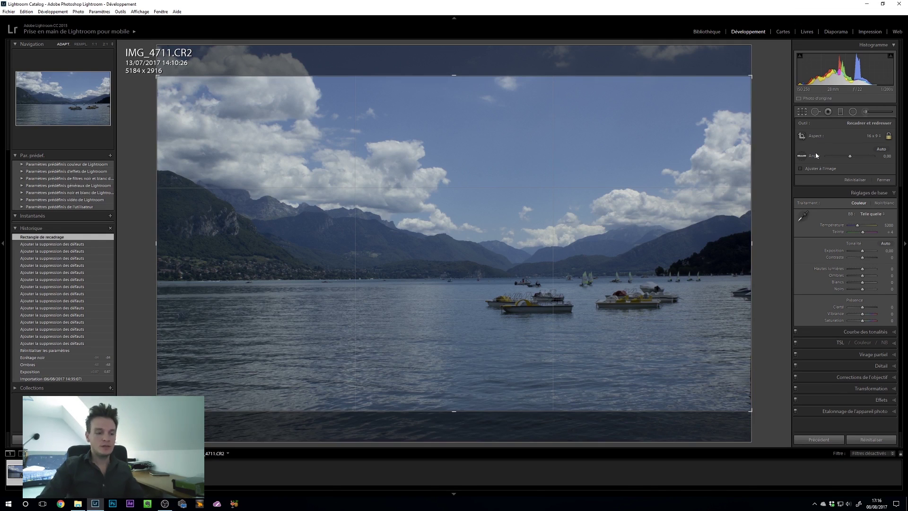
left_click(803, 111)
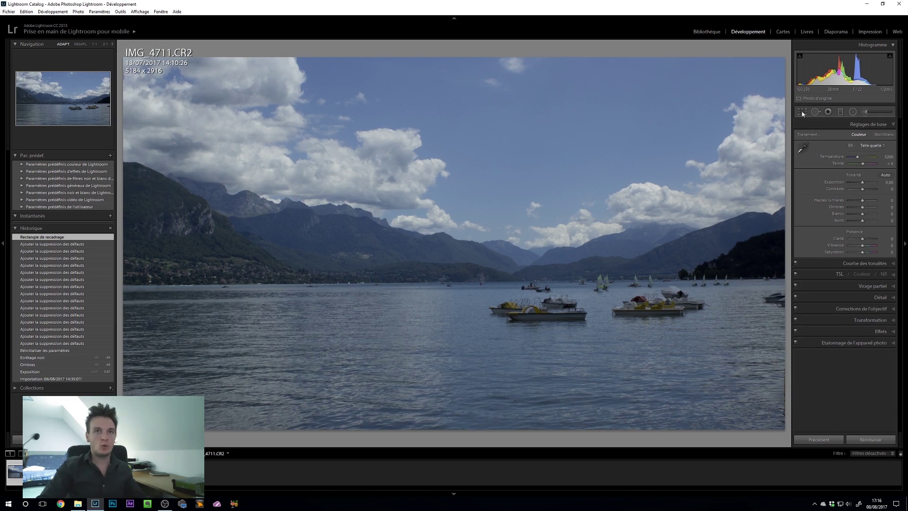
Straighten the horizon by about 0.62° with a level line along the lake's far shoreline
left_click(803, 113)
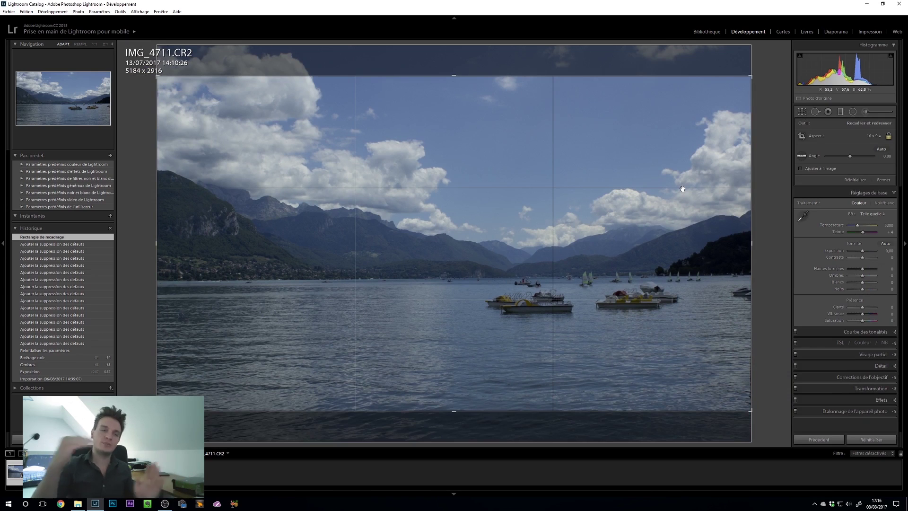
left_click(806, 158)
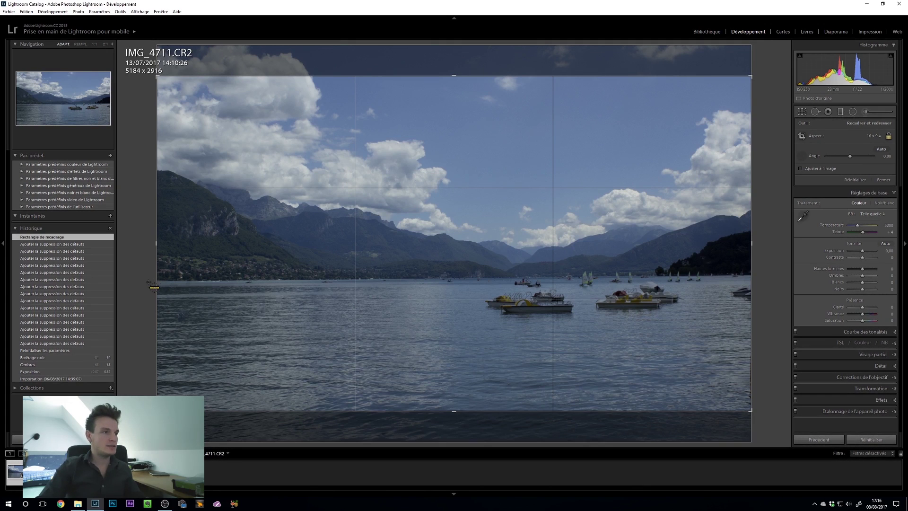
left_click_drag(148, 281, 762, 274)
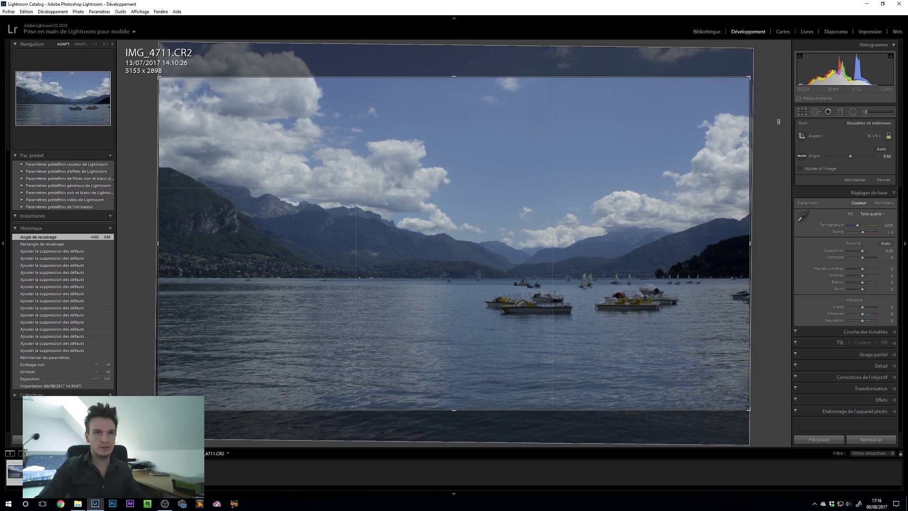
left_click(803, 113)
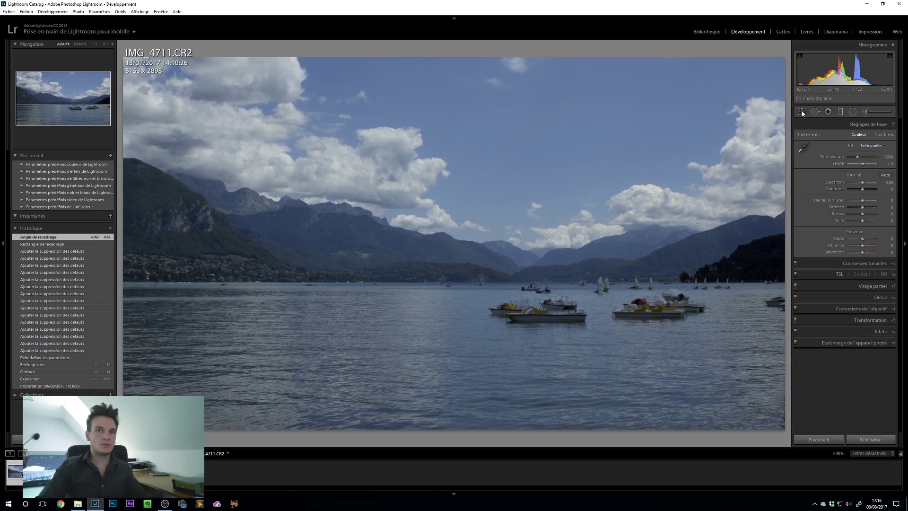
Shift the photo slightly downward inside the 16 x 9 crop frame to include more sky, and apply the crop
left_click(803, 112)
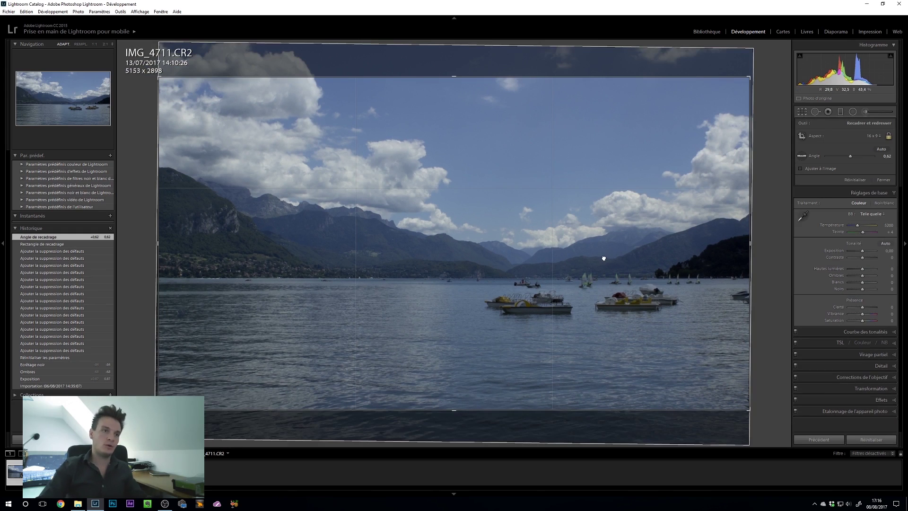
left_click_drag(604, 258, 604, 266)
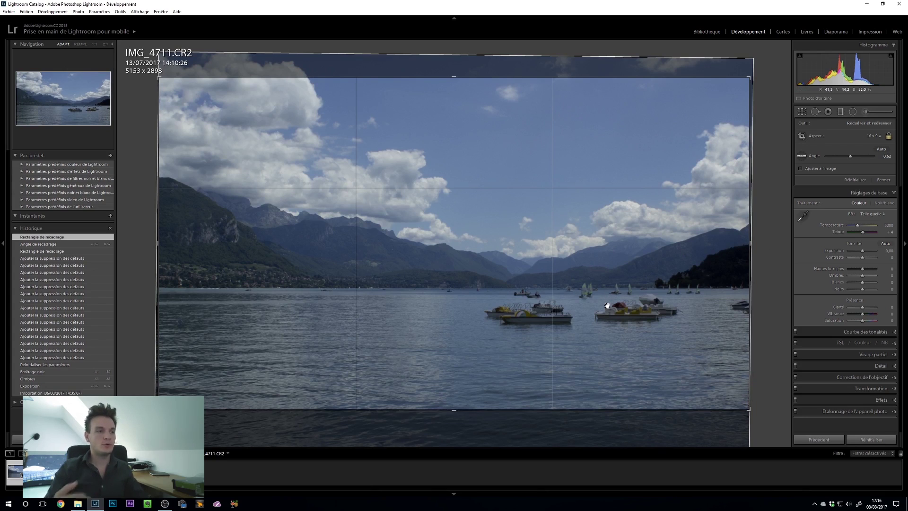
left_click_drag(601, 302, 599, 306)
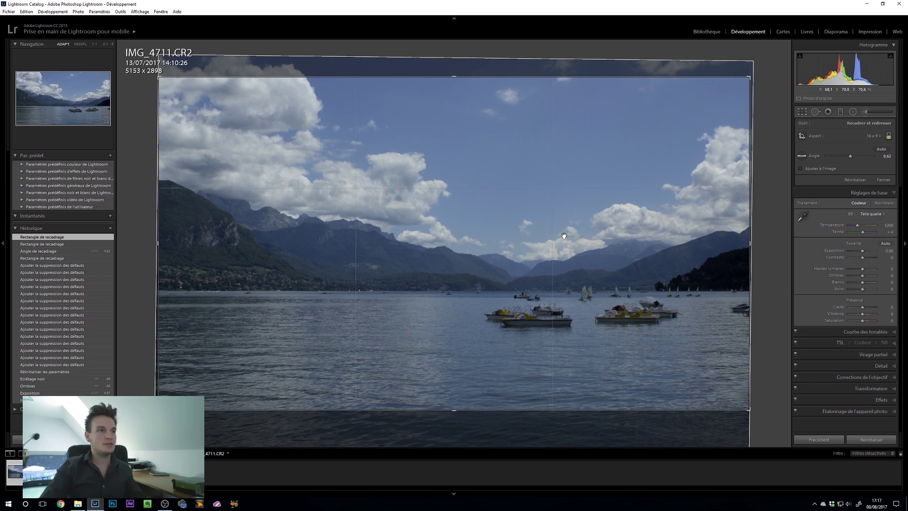
key("Return")
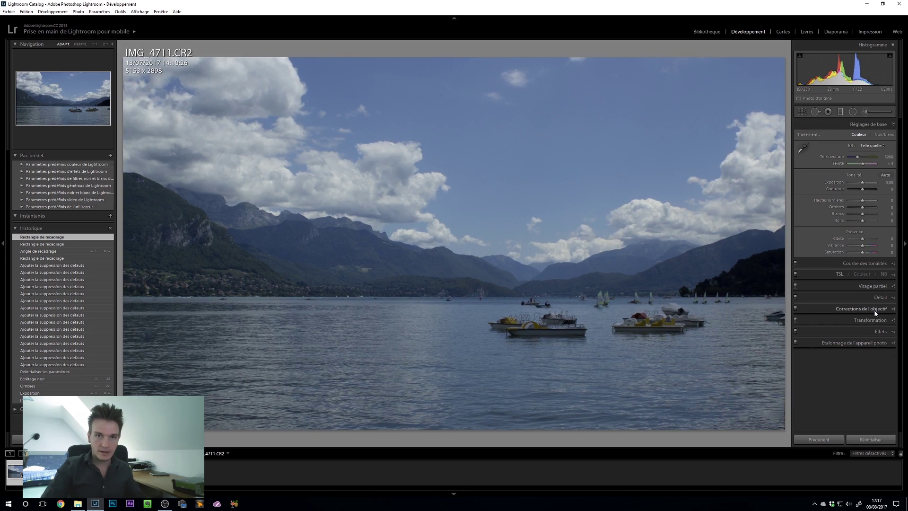
left_click(706, 32)
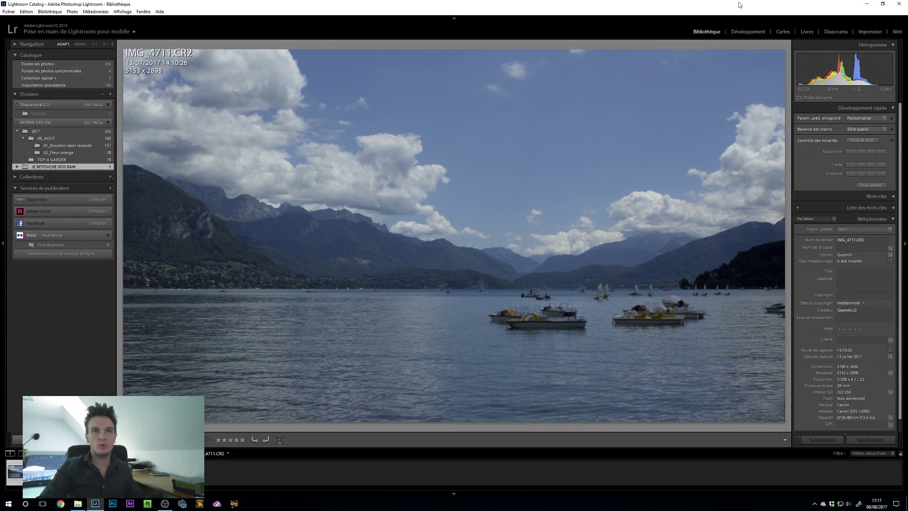
left_click(748, 31)
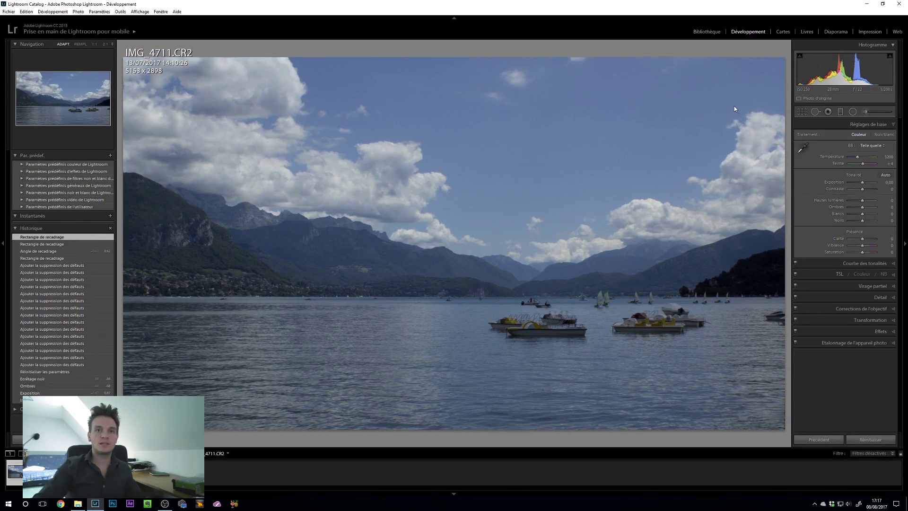
Apply automatic tone correction to the photo
left_click(882, 175)
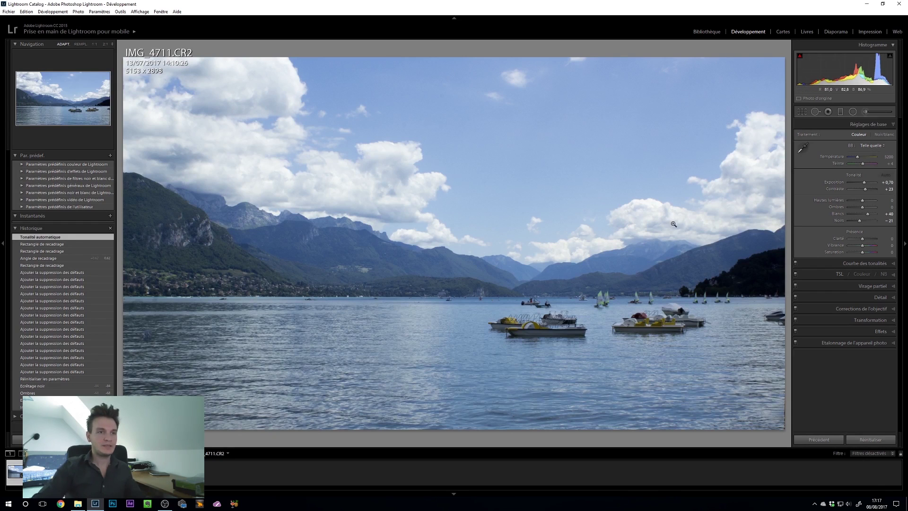
Move the photo slightly up inside the crop frame and tighten the crop to about 4955 x 2787 pixels
key("r")
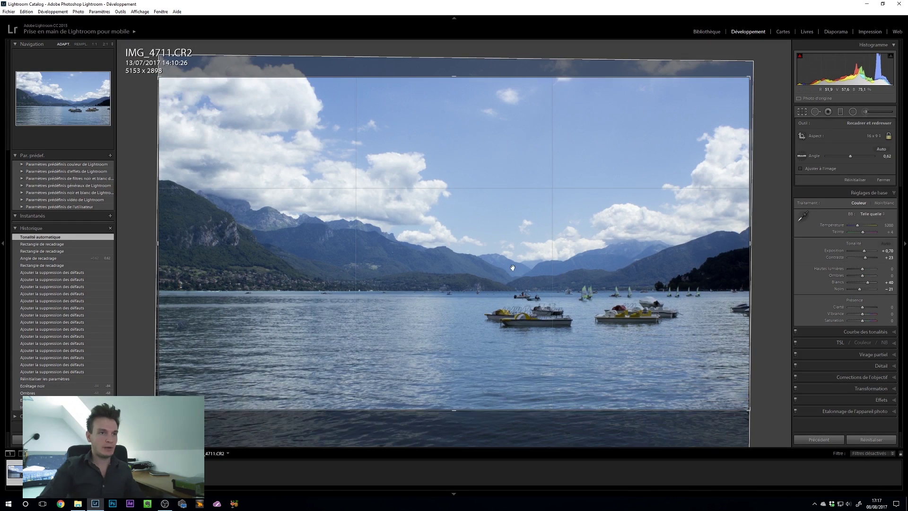
left_click_drag(515, 266, 515, 258)
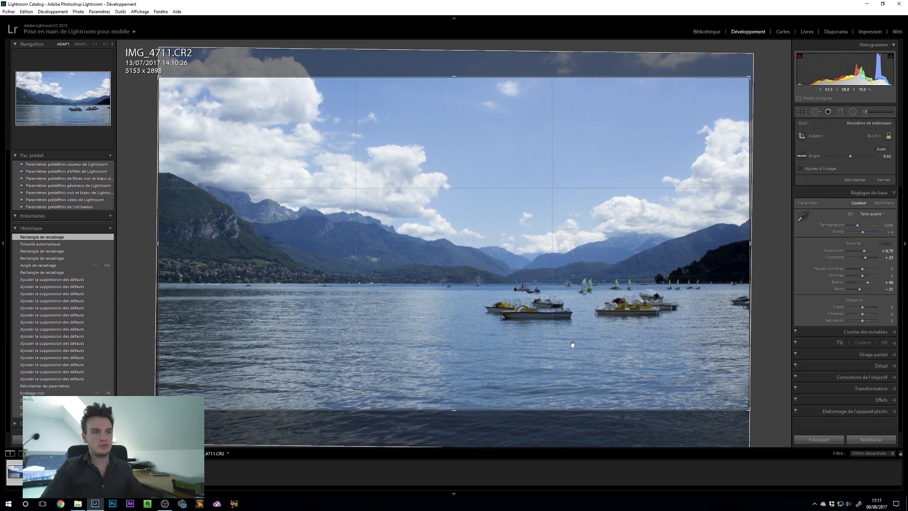
key("Return")
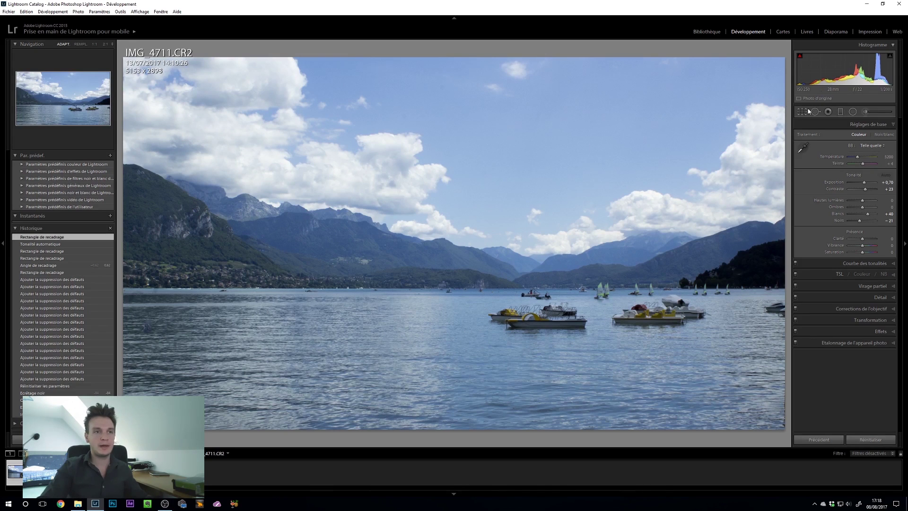
key("r")
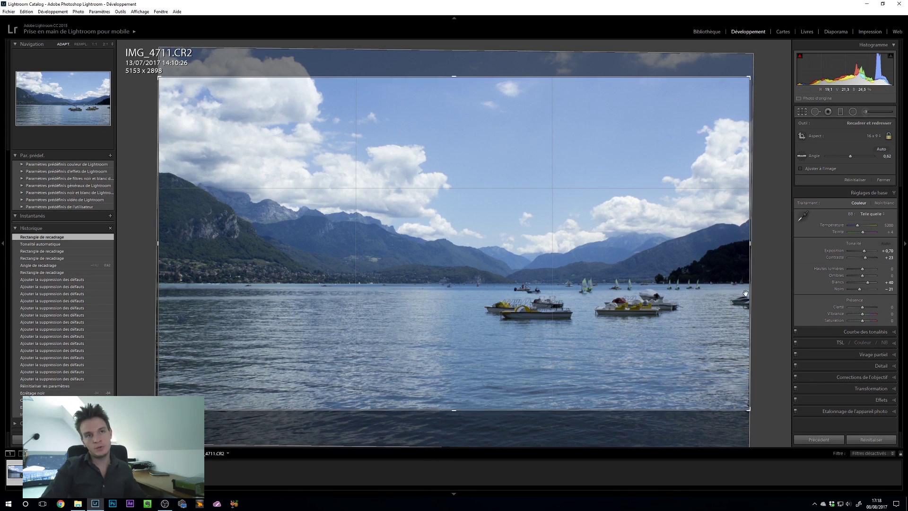
left_click_drag(749, 76, 738, 83)
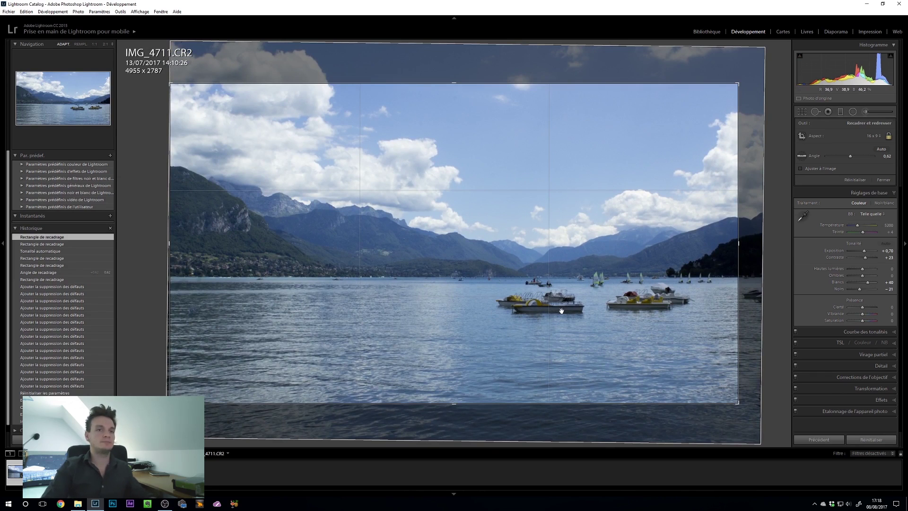
key("Return")
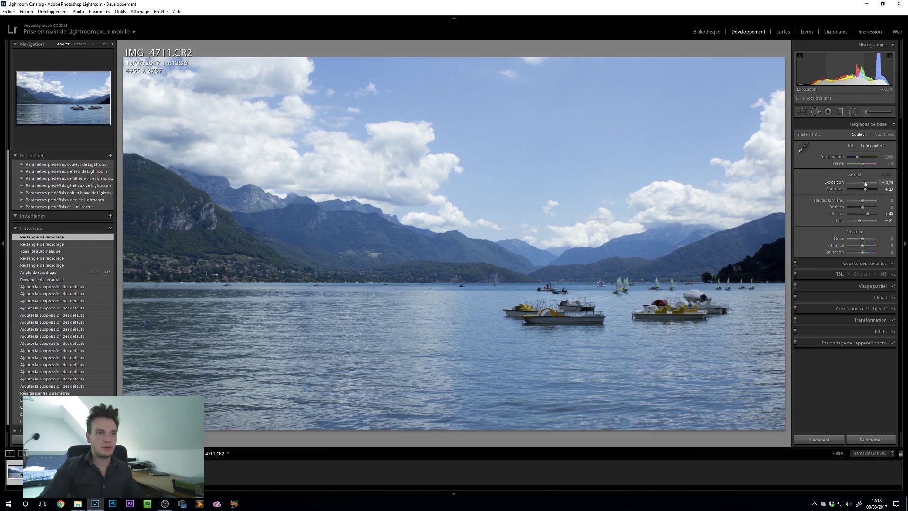
Set the basic adjustments to Exposure +0.87, Shadows +60, Clarity +25, Vibrance +17 and Saturation -9
left_click_drag(867, 183, 869, 213)
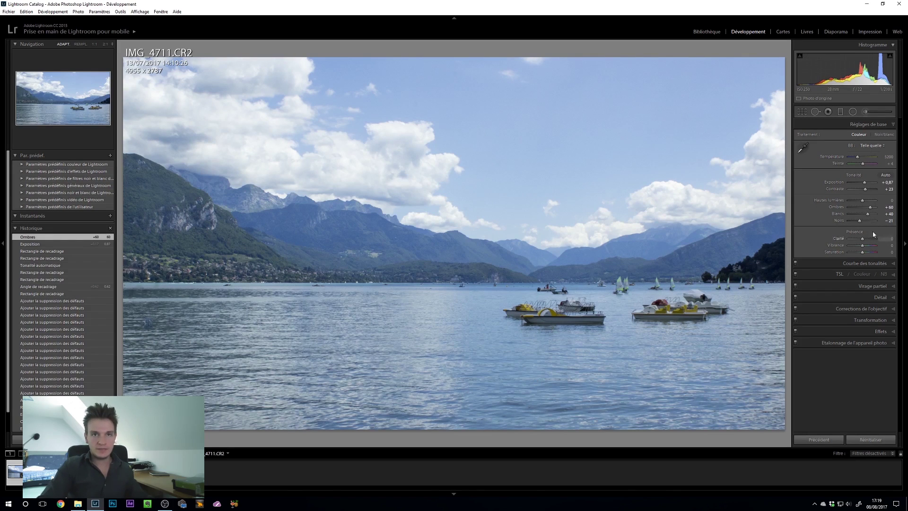
left_click_drag(863, 238, 866, 250)
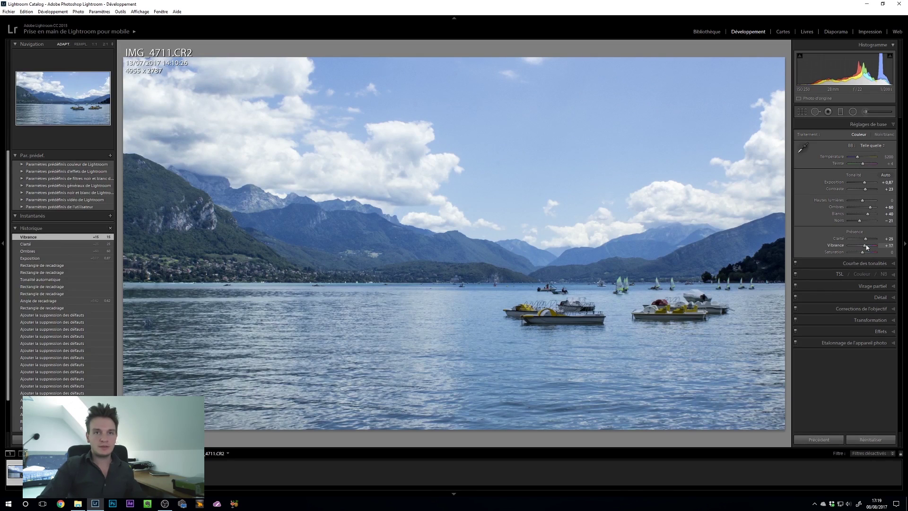
left_click_drag(868, 247, 862, 255)
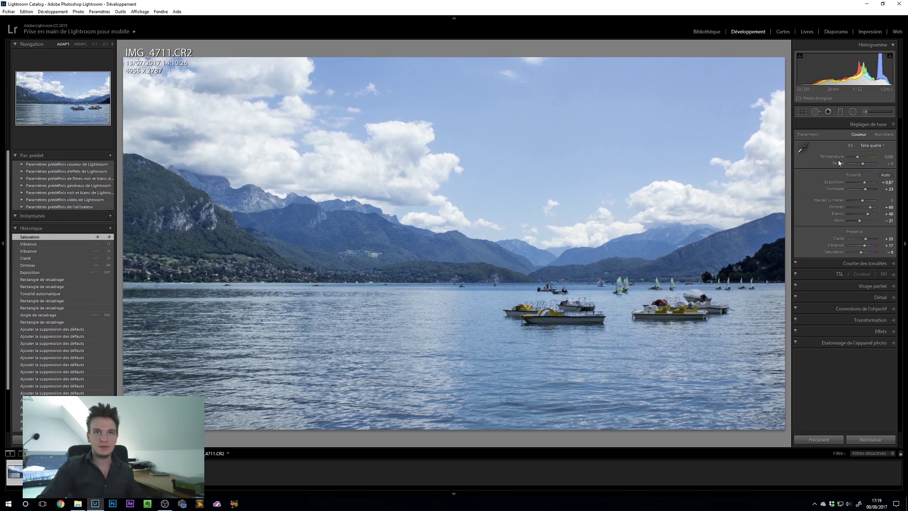
Add a graduated filter over the lake, running from just below the photo's lower edge up to the mountain peaks
left_click(841, 111)
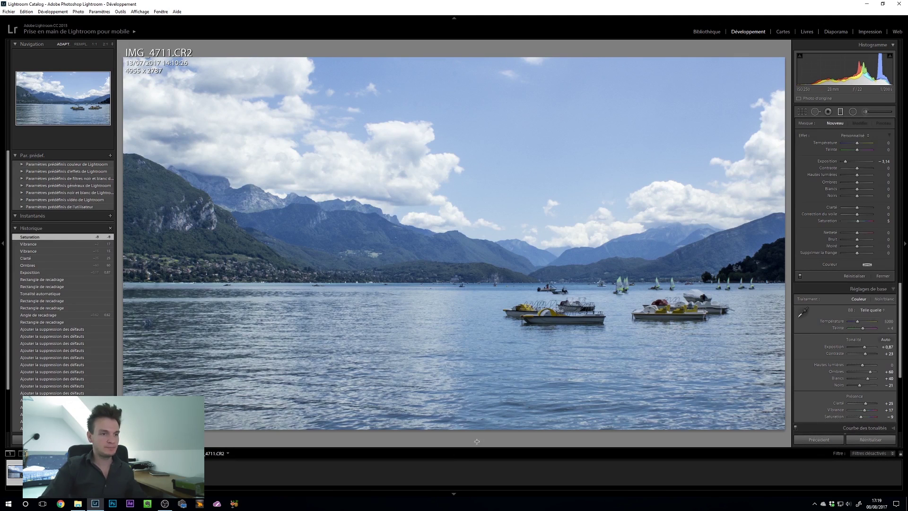
left_click_drag(474, 441, 479, 191)
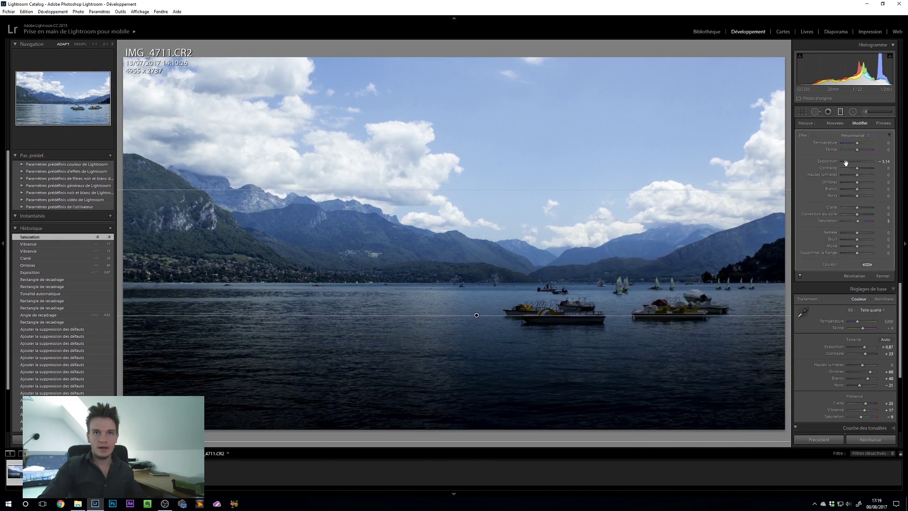
Set the lake's graduated filter to Exposure about 0.4, Shadows 43, Clarity 12 and Saturation 14, and deselect it
double_click(829, 161)
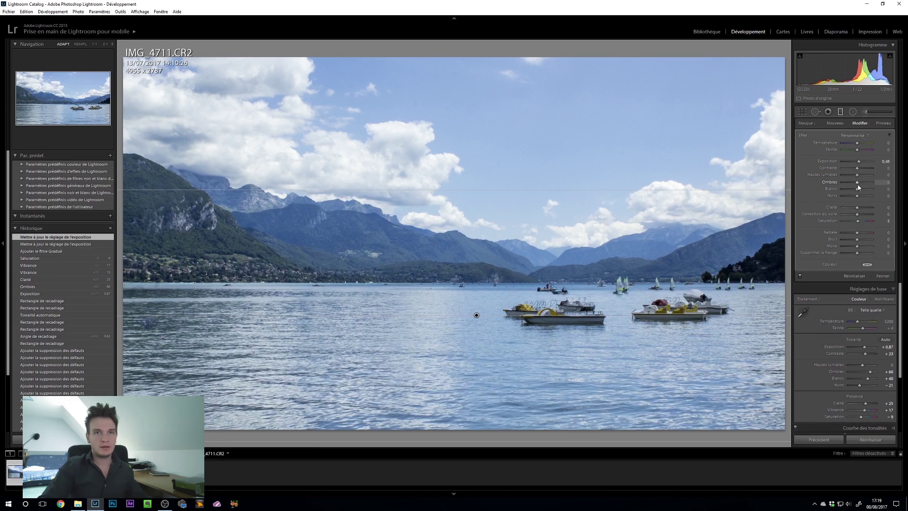
left_click_drag(857, 183, 860, 183)
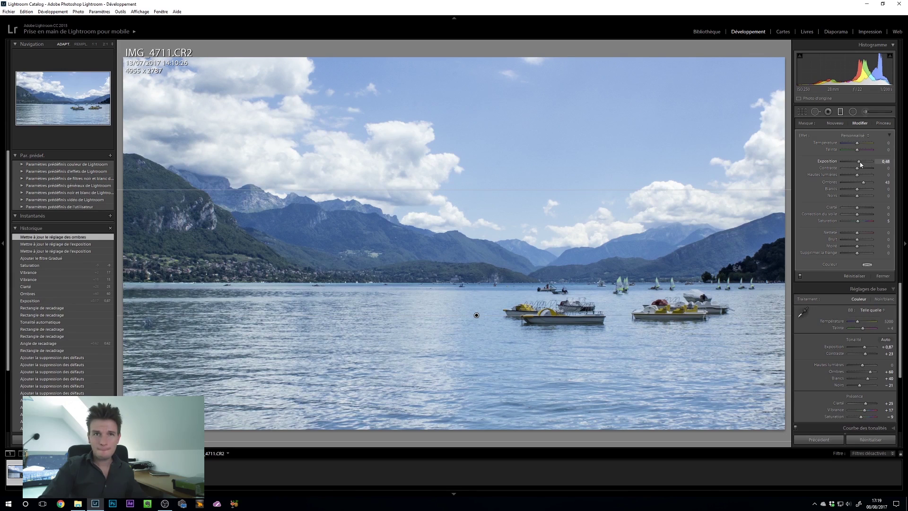
left_click_drag(860, 162, 859, 163)
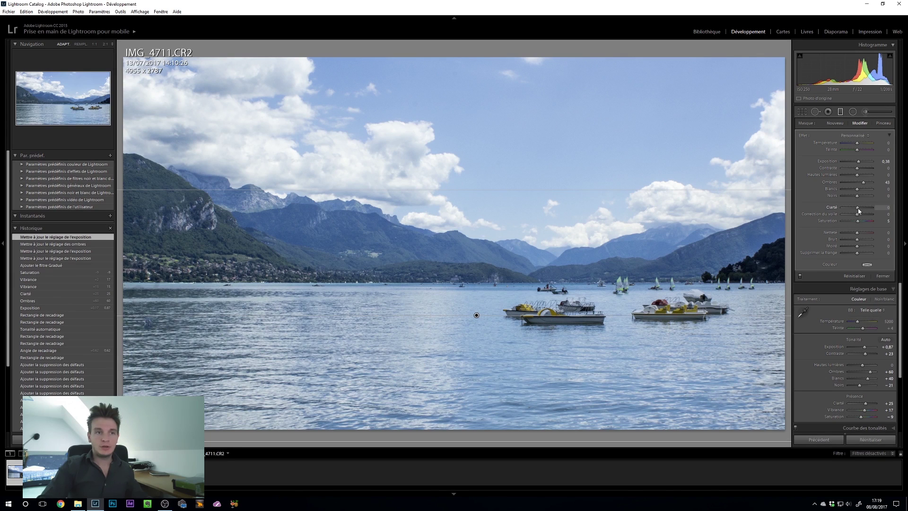
left_click_drag(857, 221, 859, 223)
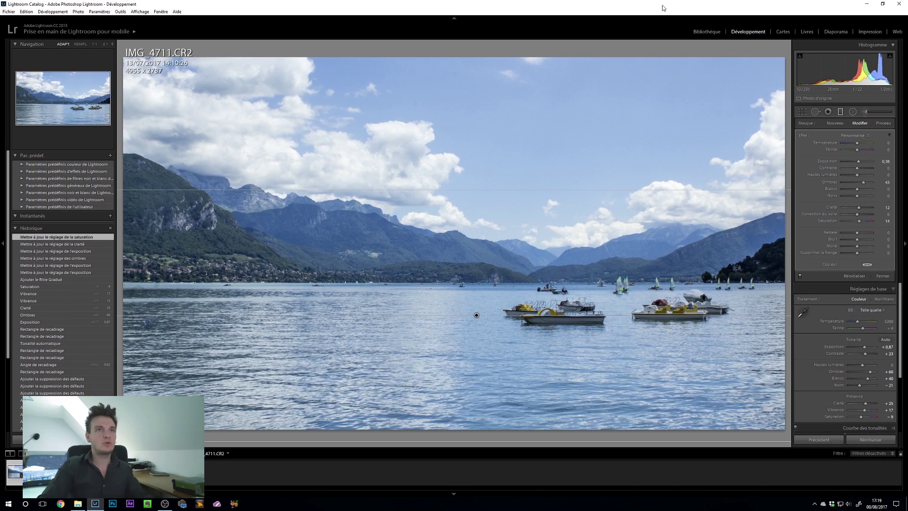
left_click(652, 55)
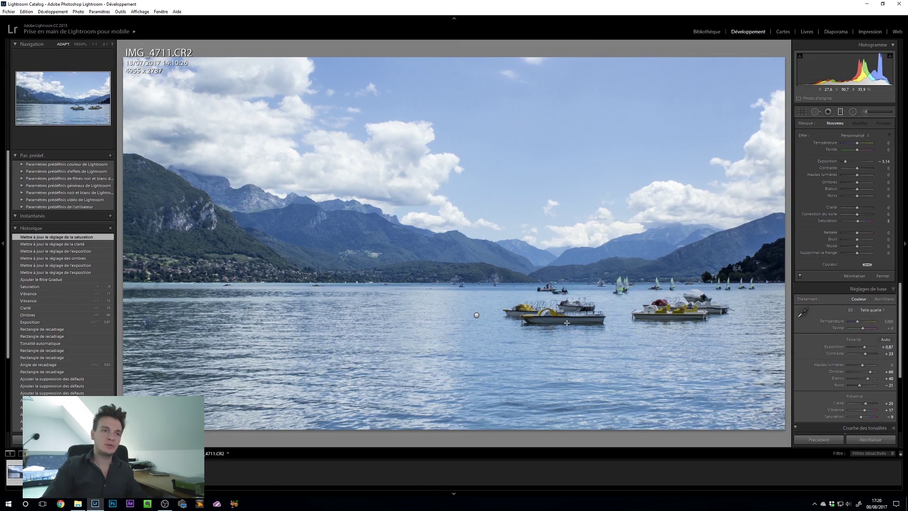
Place a small radial filter with an inverted mask over the left group of pedal boats
left_click(854, 111)
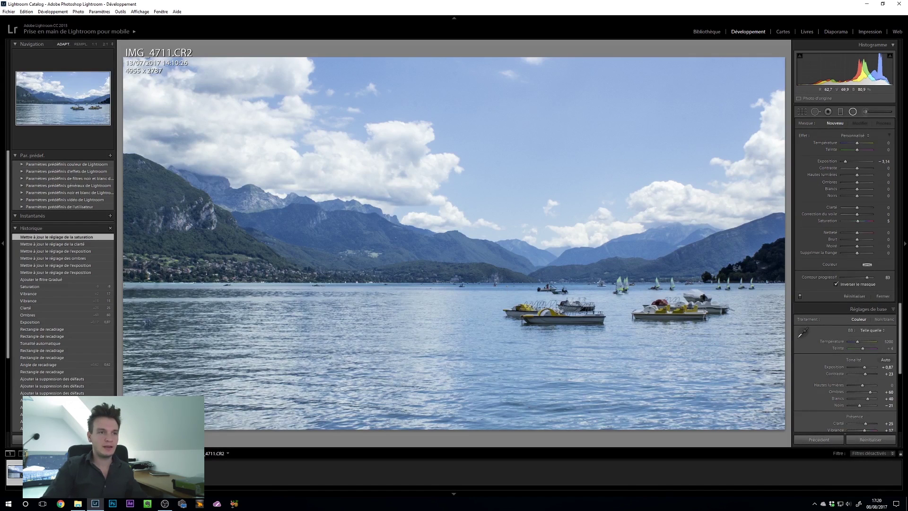
left_click_drag(559, 311, 504, 302)
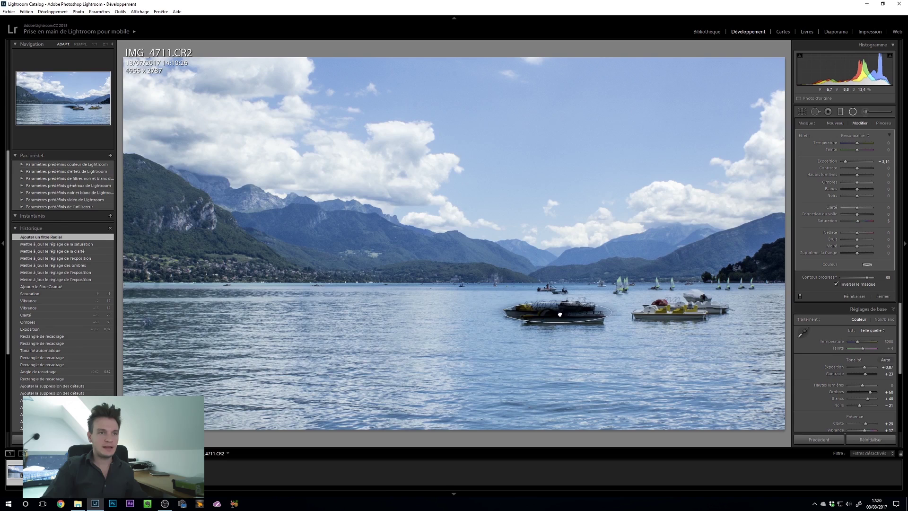
Reset the radial filter's Exposure to 0 and enlarge its ellipse to surround the left group of pedal boats
left_click_drag(560, 315, 562, 299)
double_click(828, 162)
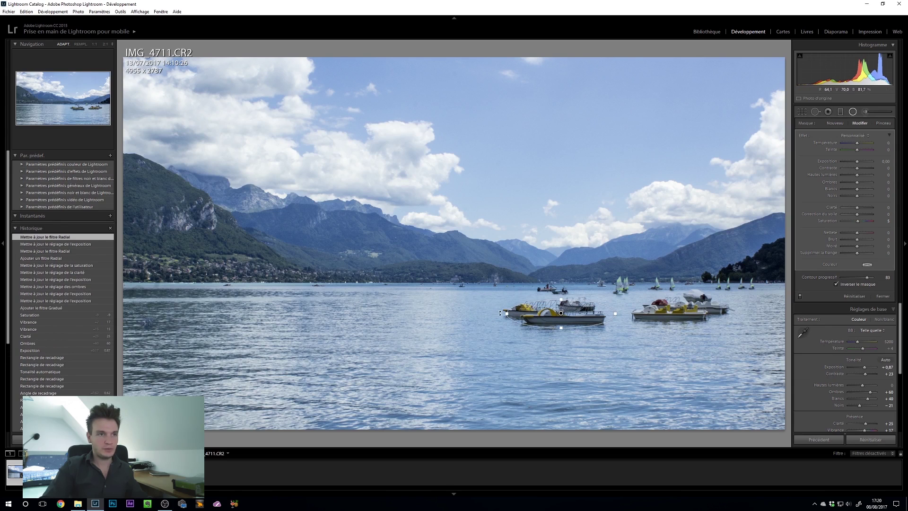
left_click_drag(509, 313, 492, 316)
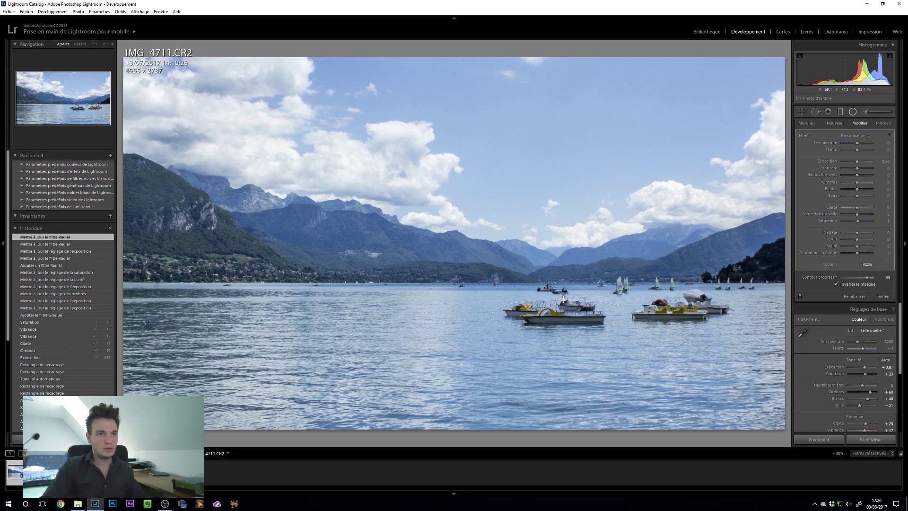
left_click_drag(564, 296, 562, 296)
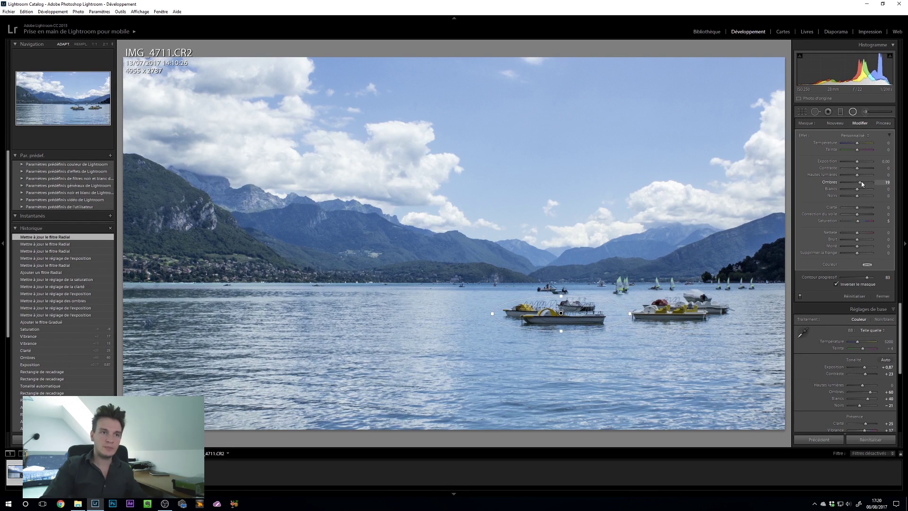
Set the left boats' radial filter to Exposure 0.67, Contrast 14 and Shadows 19, and close the filter tool
left_click(605, 314)
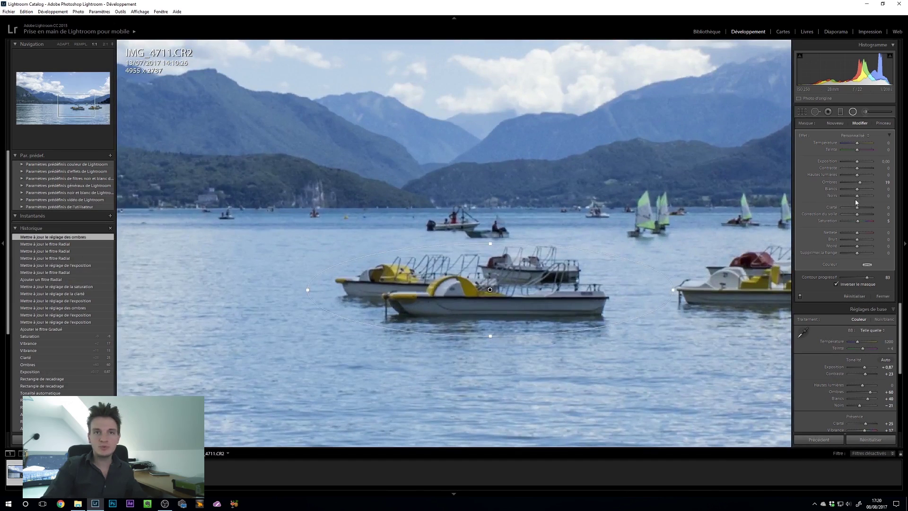
left_click_drag(857, 166, 859, 169)
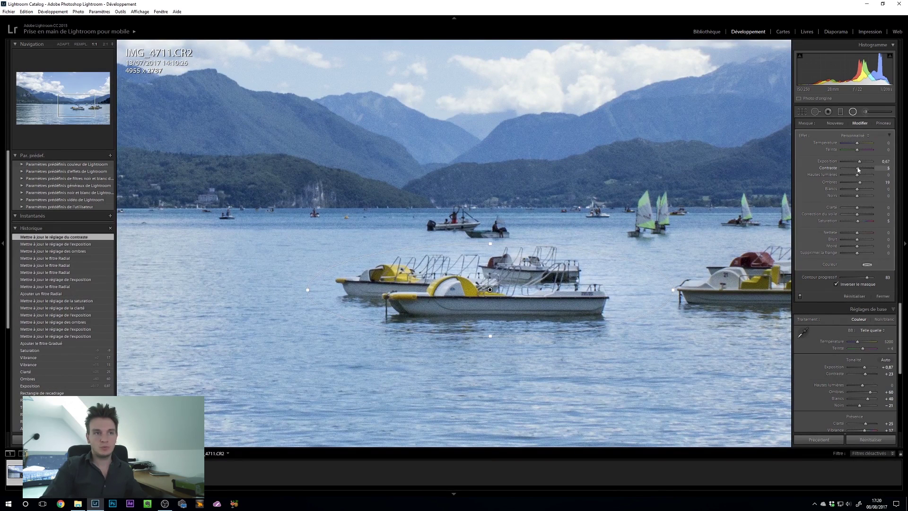
key("z")
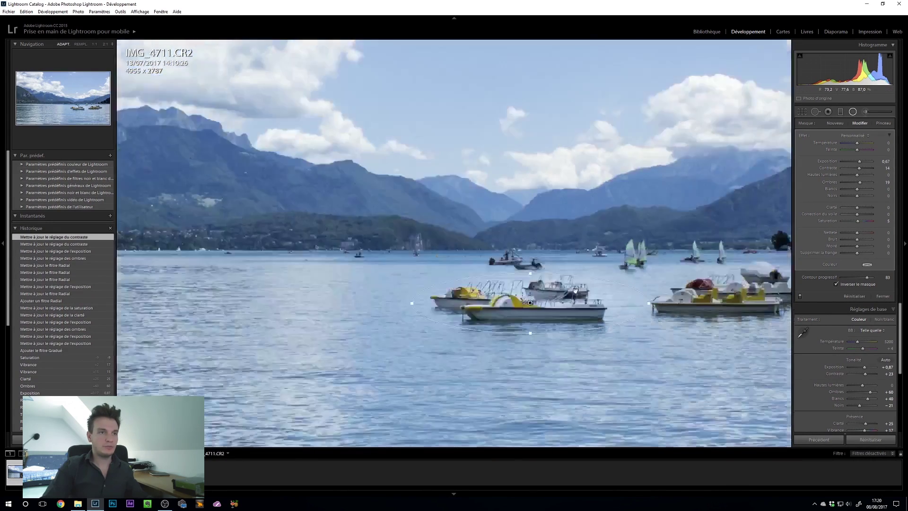
left_click(853, 112)
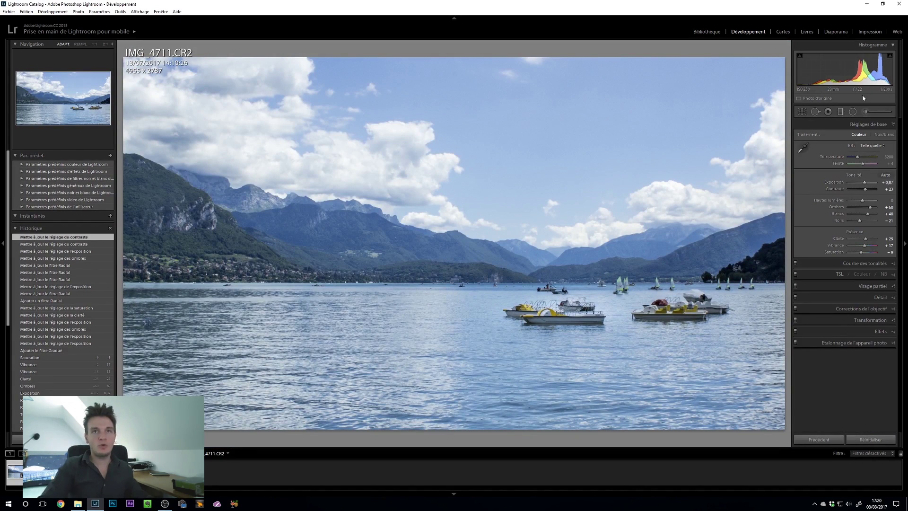
Duplicate the left boats' radial filter, move the copy onto the right group of boats and adjust its ellipse to fit
left_click(854, 113)
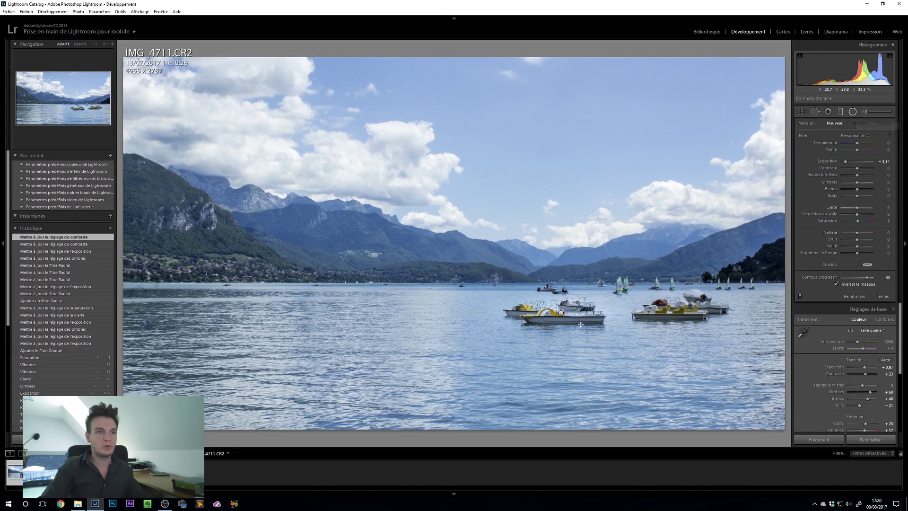
left_click(562, 314)
right_click(563, 315)
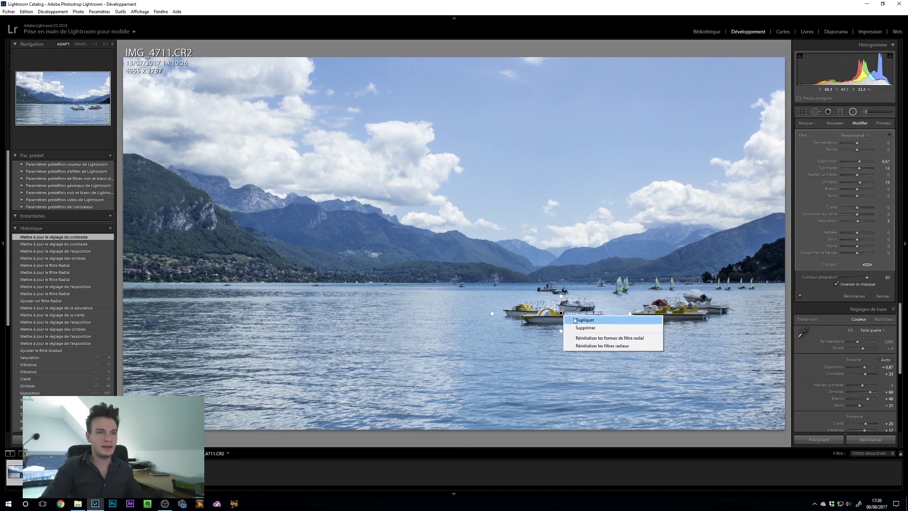
left_click(573, 320)
left_click_drag(663, 308, 688, 309)
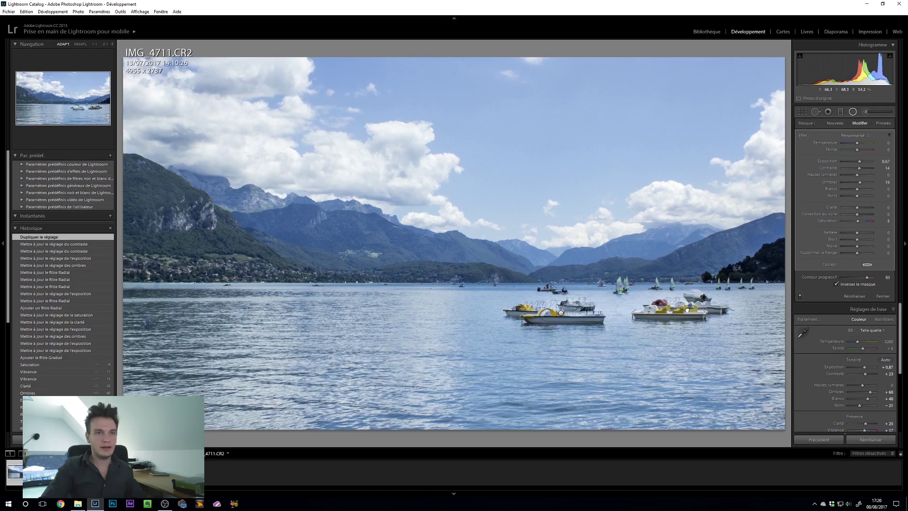
left_click(685, 292)
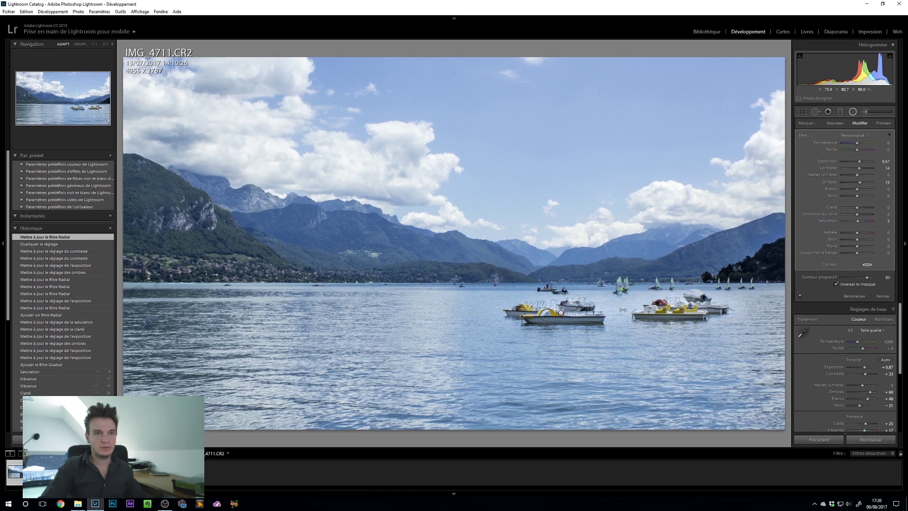
Set the right boats' radial filter Exposure to 0.50 and deselect the filter
left_click(883, 162)
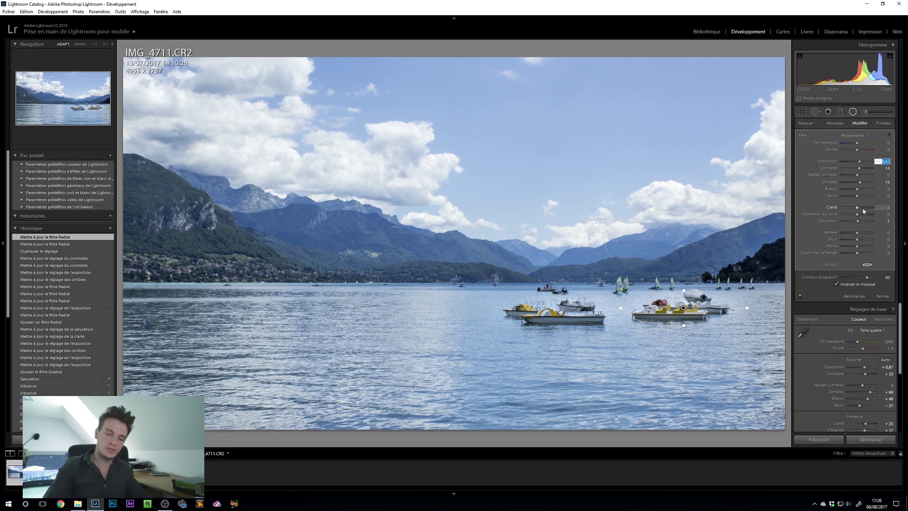
type("0,5")
key("Return")
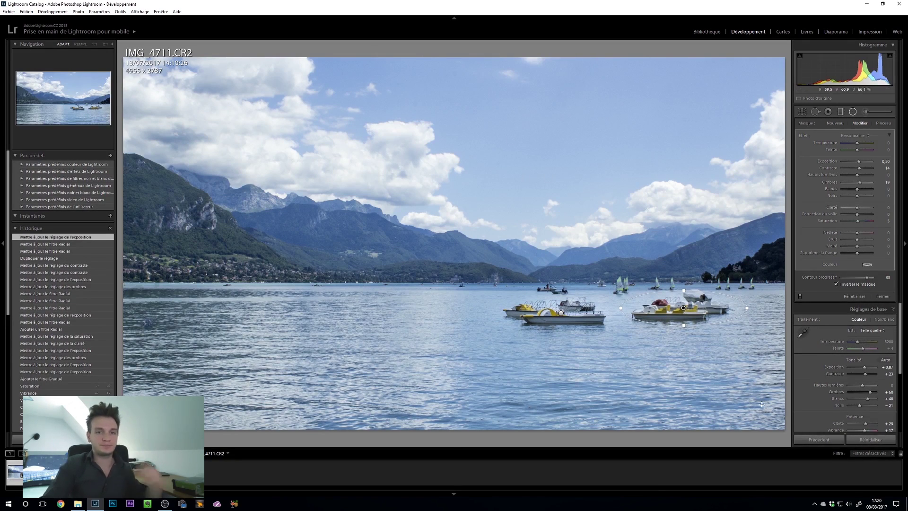
left_click(626, 224)
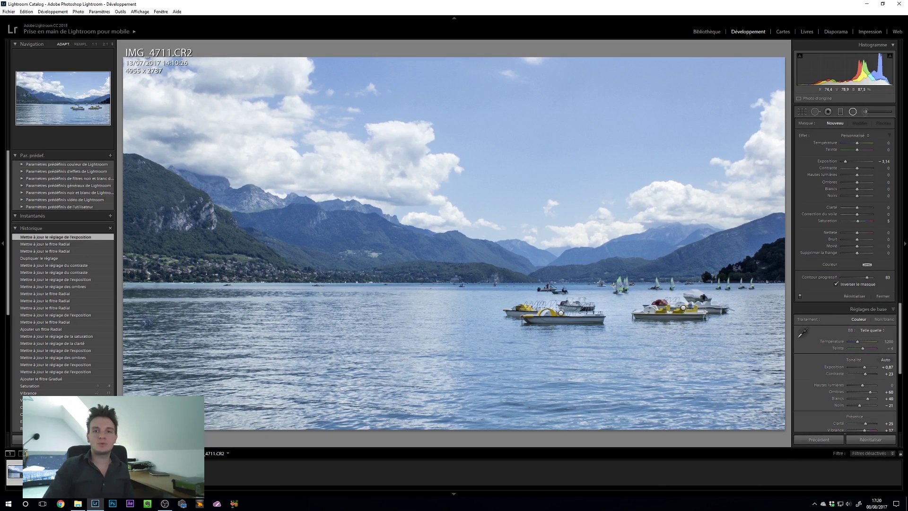
Add a graduated filter from the photo's upper edge down past the boats on the lake, and reset its Exposure to 0
left_click(841, 113)
left_click_drag(495, 54, 490, 404)
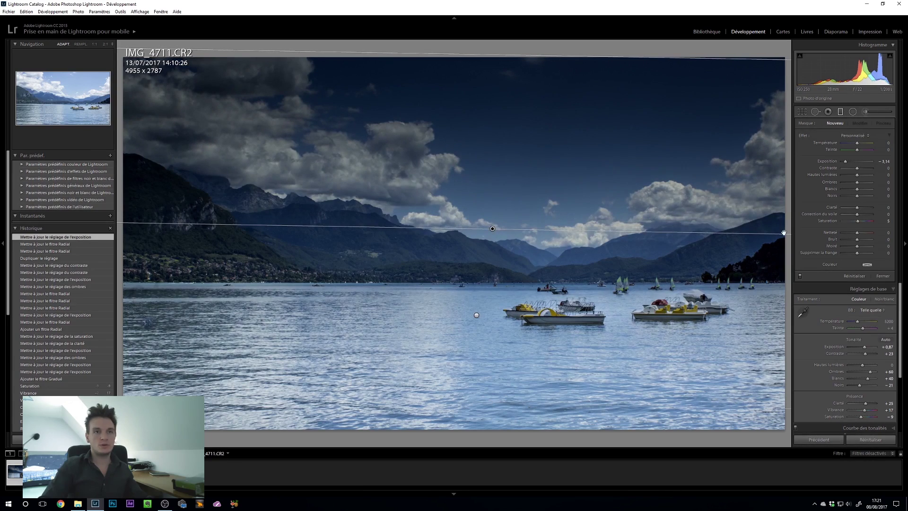
double_click(827, 162)
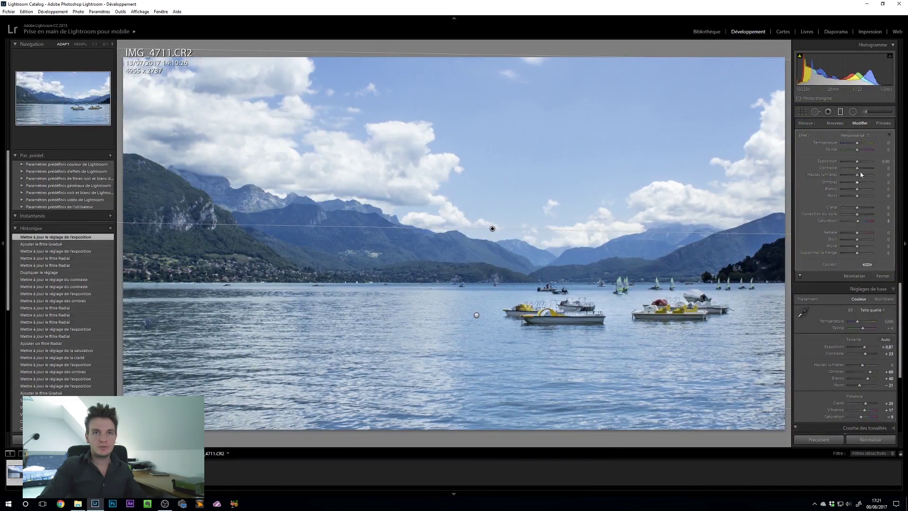
Set the sky's graduated filter to Highlights -100, Clarity 67 and Contrast about 45, and close the filter tool
left_click_drag(857, 175, 809, 175)
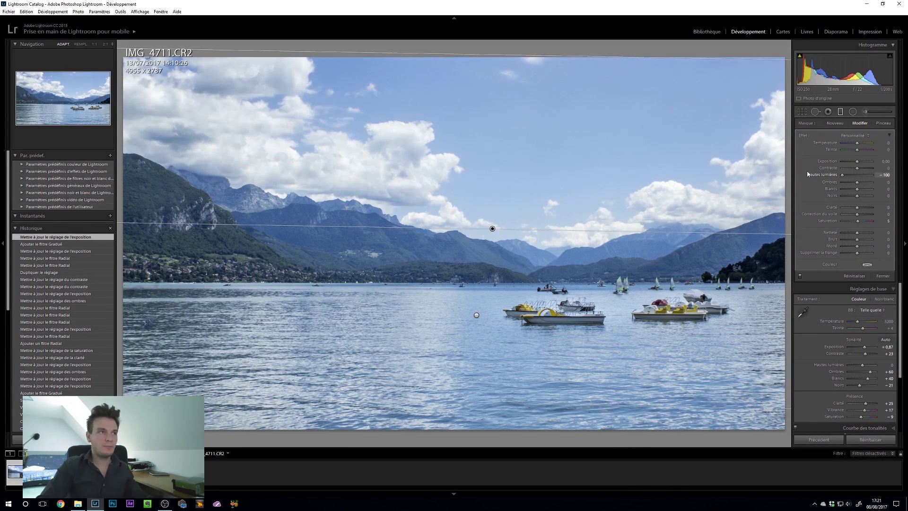
left_click_drag(677, 180, 688, 188)
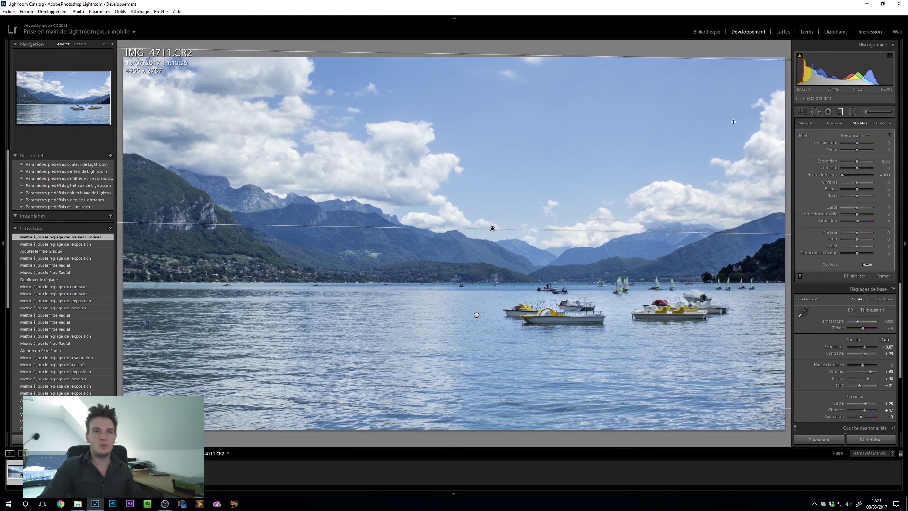
left_click_drag(858, 208, 860, 210)
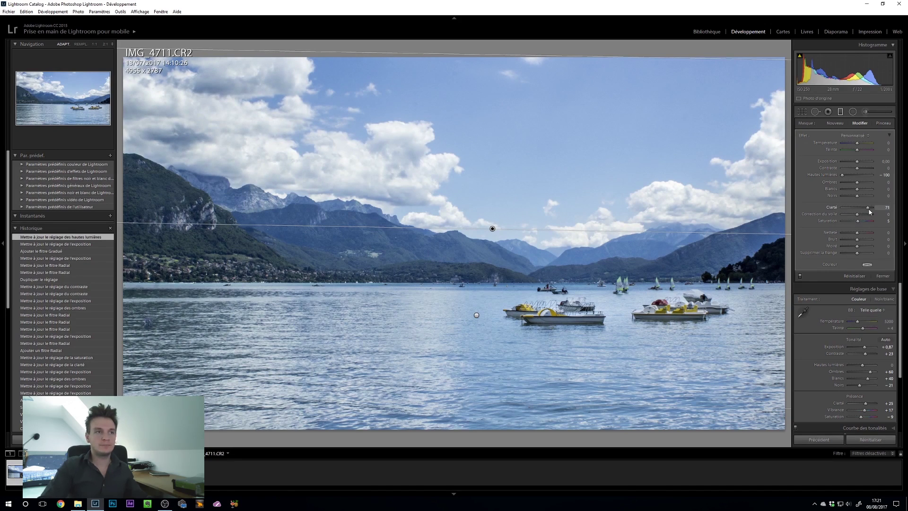
left_click_drag(869, 210, 866, 210)
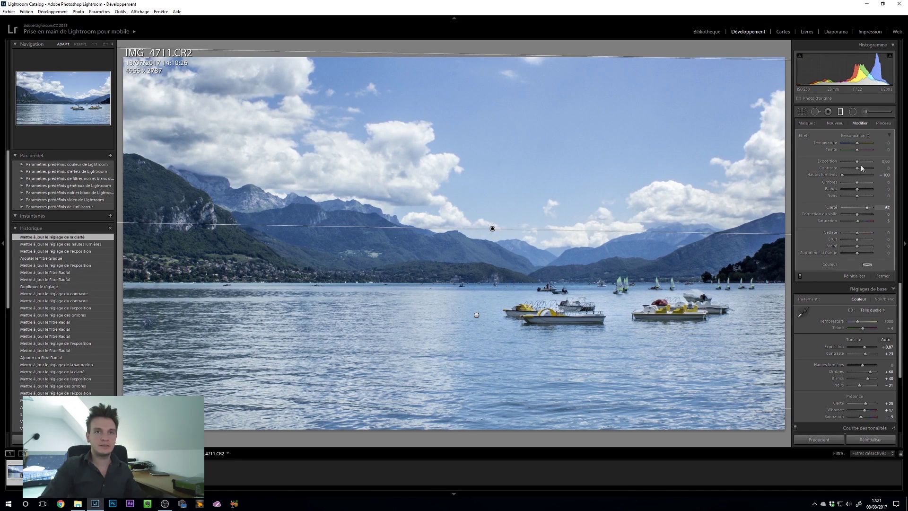
left_click_drag(862, 169, 866, 174)
left_click_drag(865, 171, 865, 171)
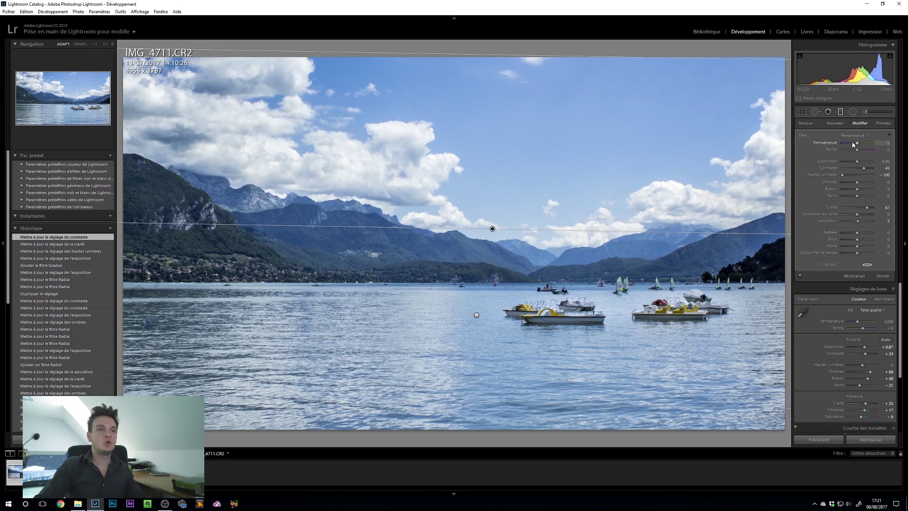
left_click(736, 177)
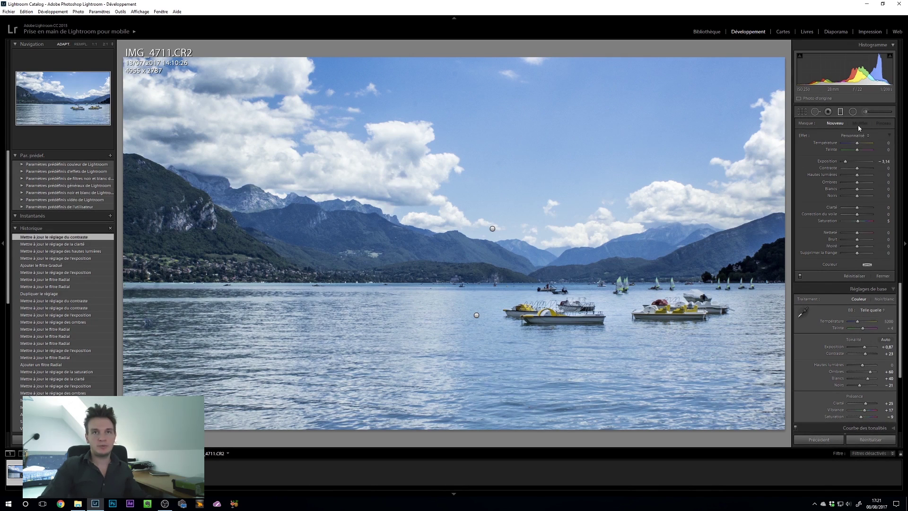
left_click(839, 110)
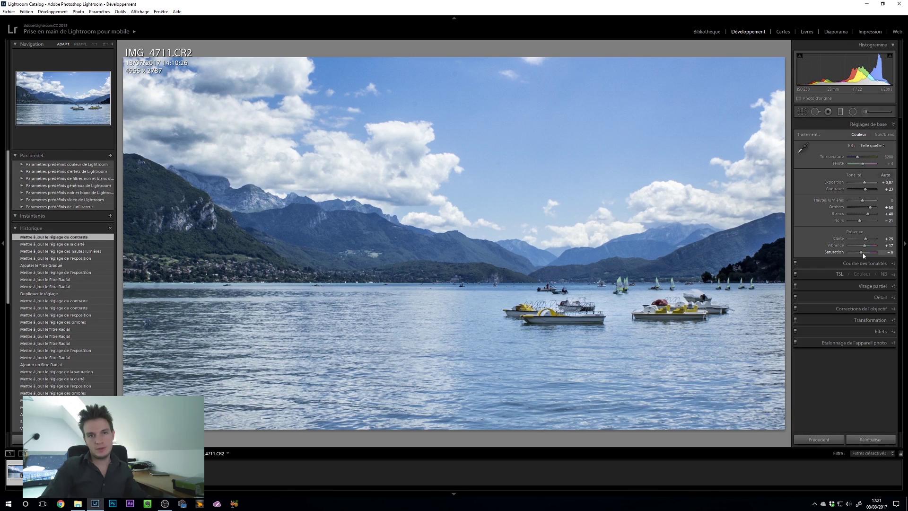
Set the basic adjustments Saturation to -17 and Exposure to +1.00
left_click_drag(864, 254, 862, 255)
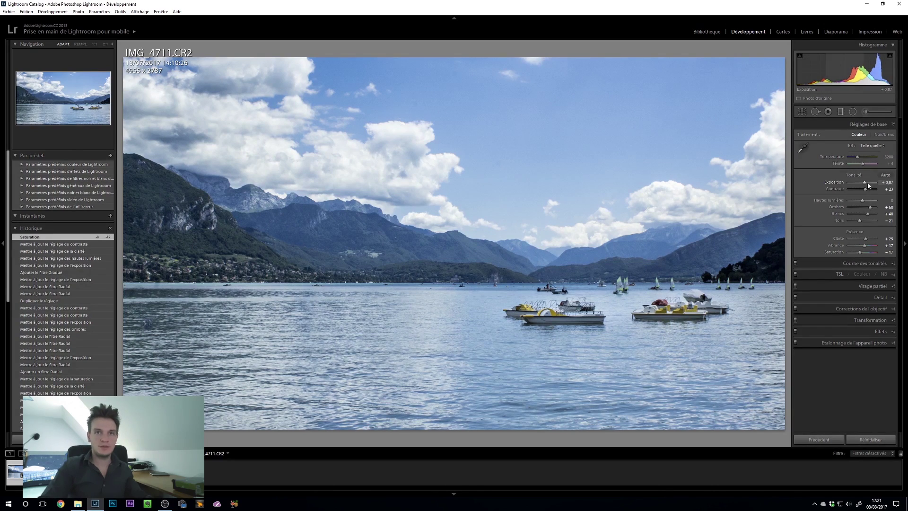
left_click(886, 184)
type("1")
key("Return")
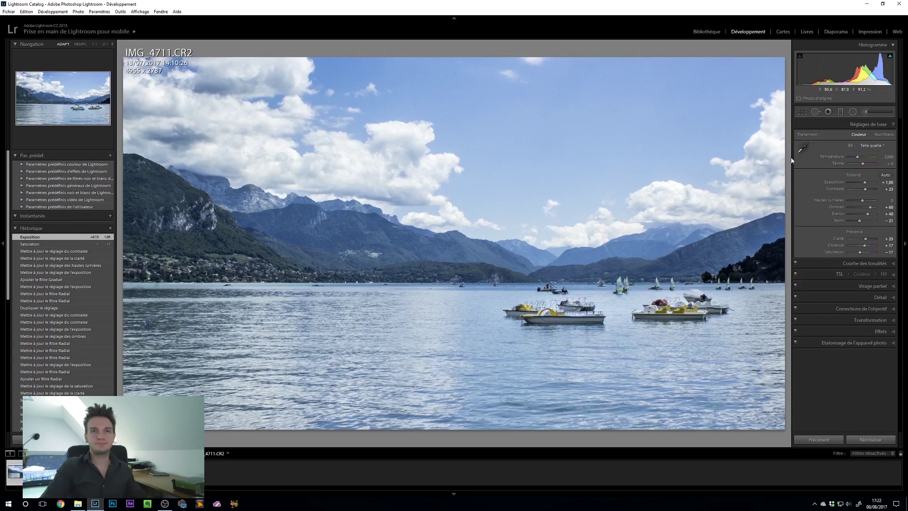
Paint an adjustment brush mask over the whole mountain range and the dark wooded hill at its right end
left_click(866, 112)
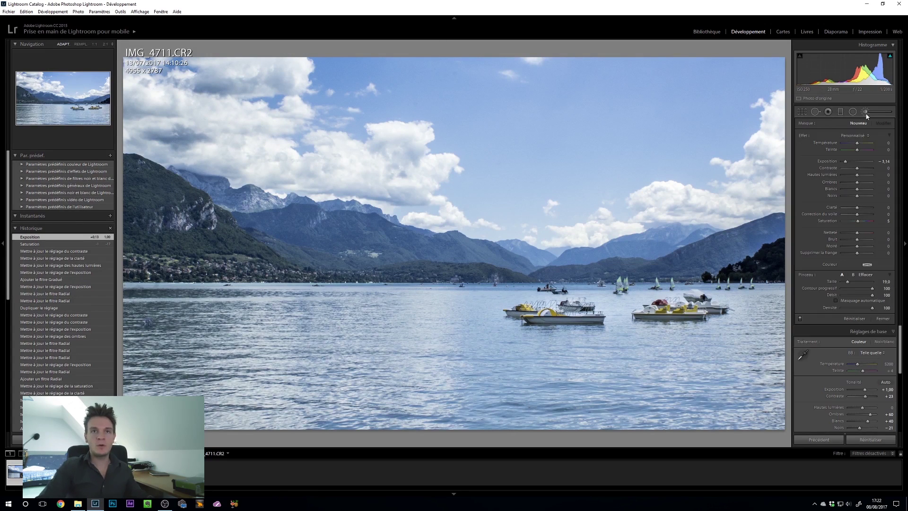
scroll(250, 222, "down", 2)
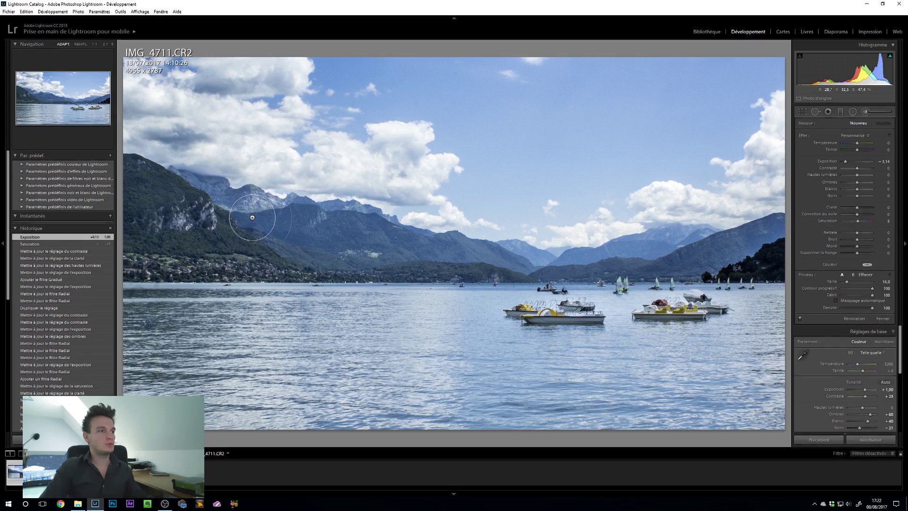
mouse_move(202, 222)
left_mouse_down()
mouse_move(147, 190)
mouse_move(222, 223)
left_mouse_up()
mouse_move(279, 233)
left_mouse_down()
mouse_move(152, 227)
mouse_move(157, 241)
mouse_move(391, 253)
mouse_move(189, 198)
mouse_move(466, 263)
mouse_move(582, 258)
mouse_move(544, 262)
mouse_move(669, 268)
mouse_move(618, 267)
left_mouse_up()
scroll(500, 266, "down", 3)
key("z")
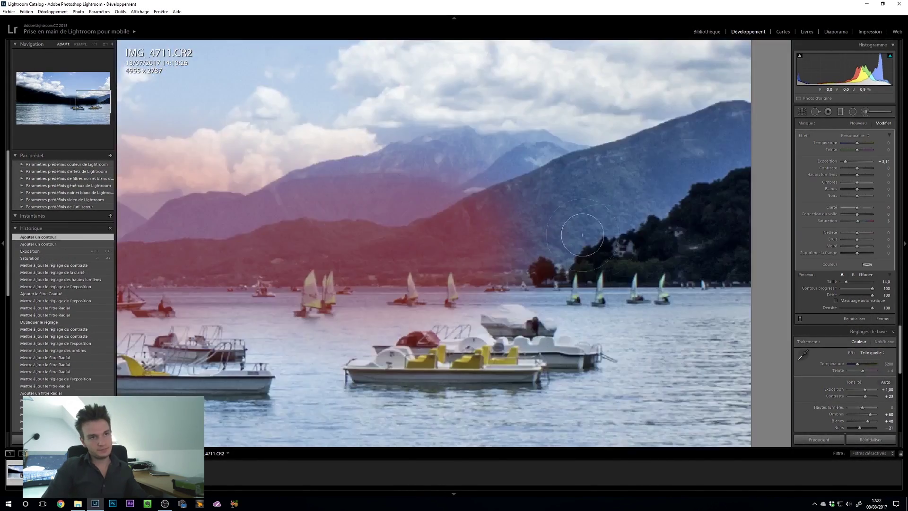
key("z")
mouse_move(723, 250)
left_mouse_down()
mouse_move(689, 253)
mouse_move(771, 244)
mouse_move(719, 253)
left_mouse_up()
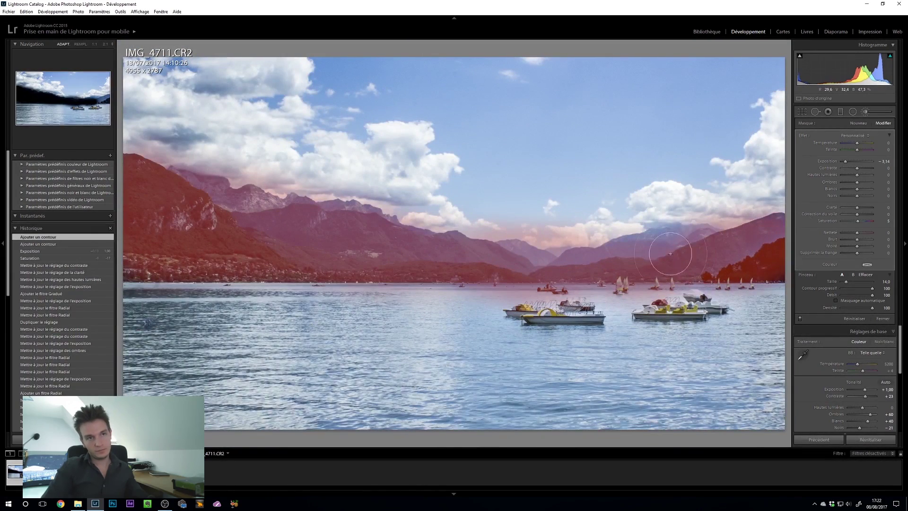
Erase the brush mask's overspill on the lake along the shoreline, touch up the mountain ridge, and hide the mask overlay
key("alt")
left_click_drag(717, 303, 473, 298)
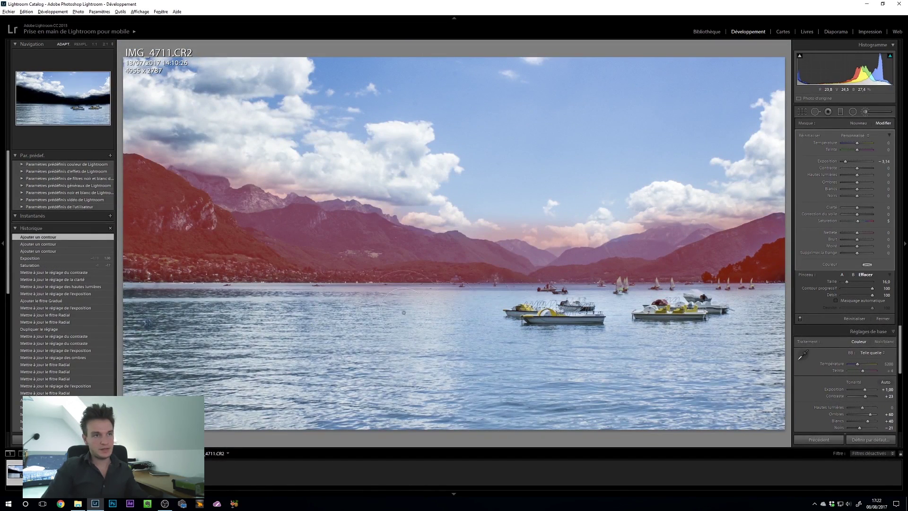
mouse_move(464, 234)
left_mouse_down()
mouse_move(402, 237)
mouse_move(404, 212)
left_mouse_up()
key("o")
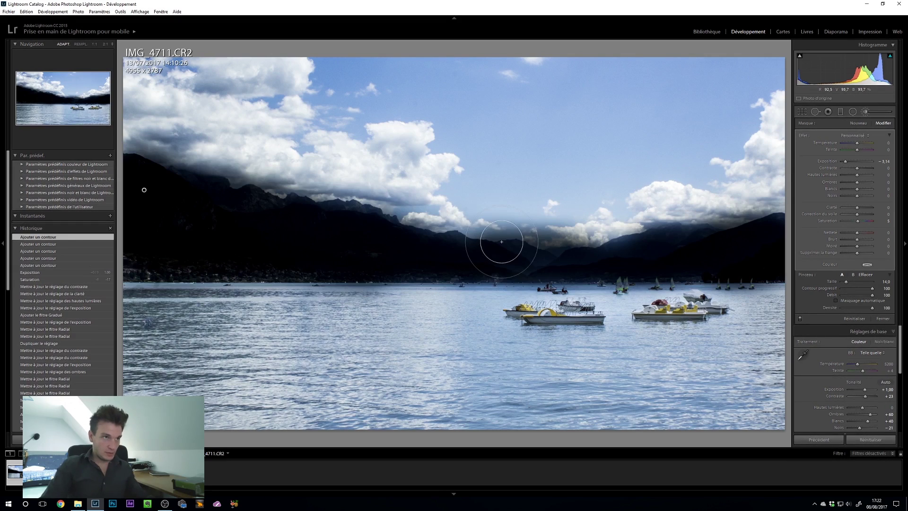
Reset the mountain brush mask's Exposure and set its Dehaze (Correction du voile) to 10
key("j")
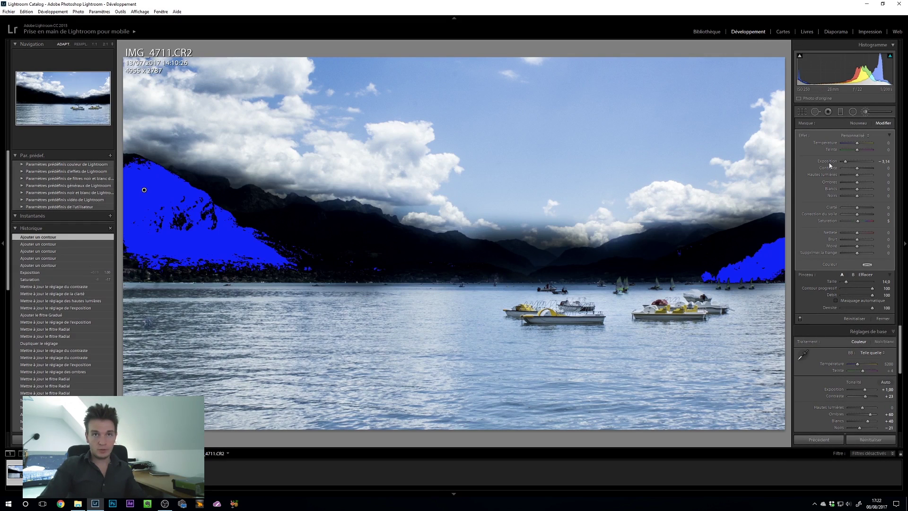
double_click(830, 163)
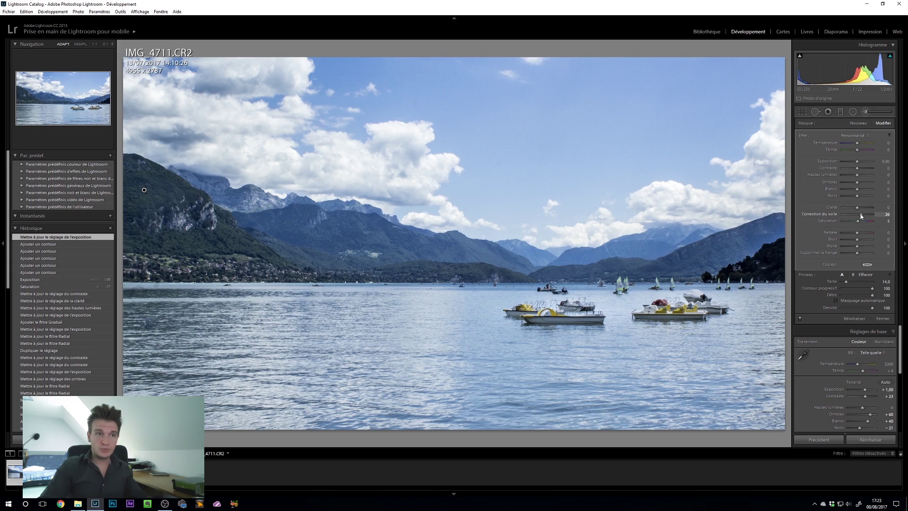
left_click_drag(861, 214, 863, 214)
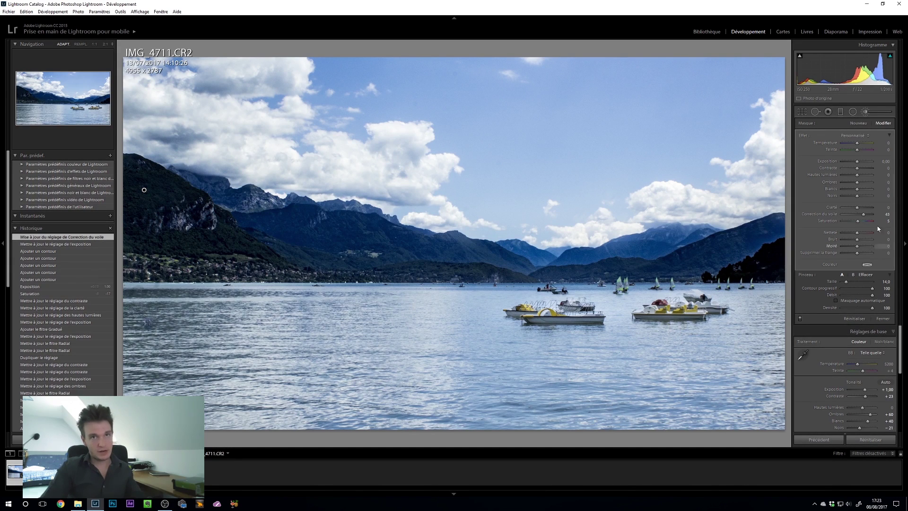
double_click(833, 215)
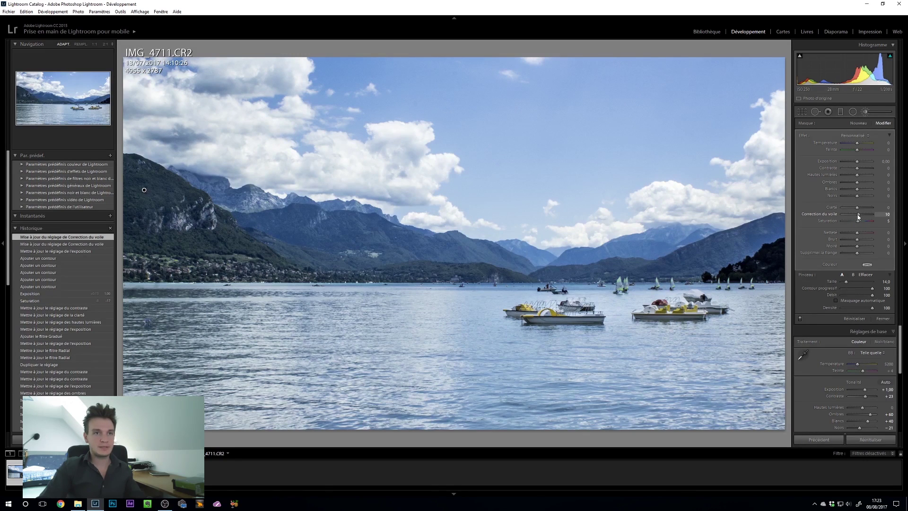
left_click_drag(859, 217, 858, 218)
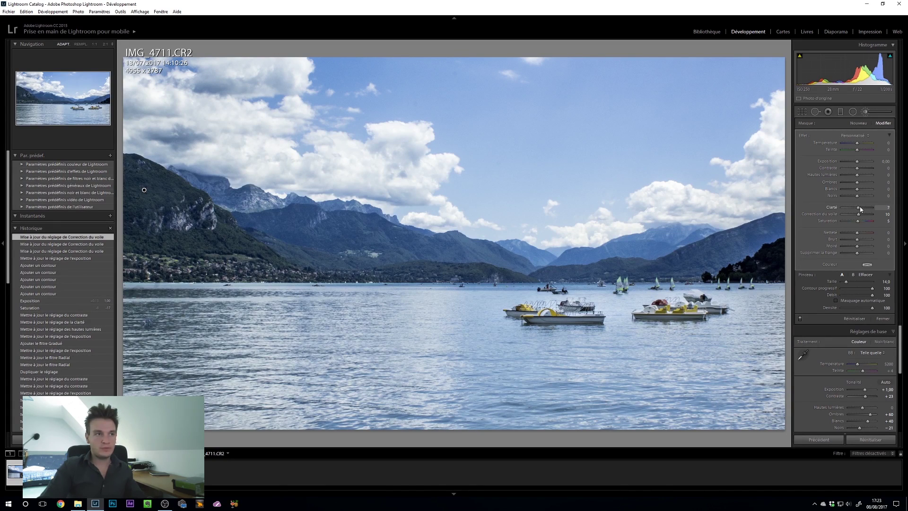
Set the mountain brush mask's Clarity to 12, Exposure to 0.09 and Shadows to 7
left_click_drag(861, 209, 860, 208)
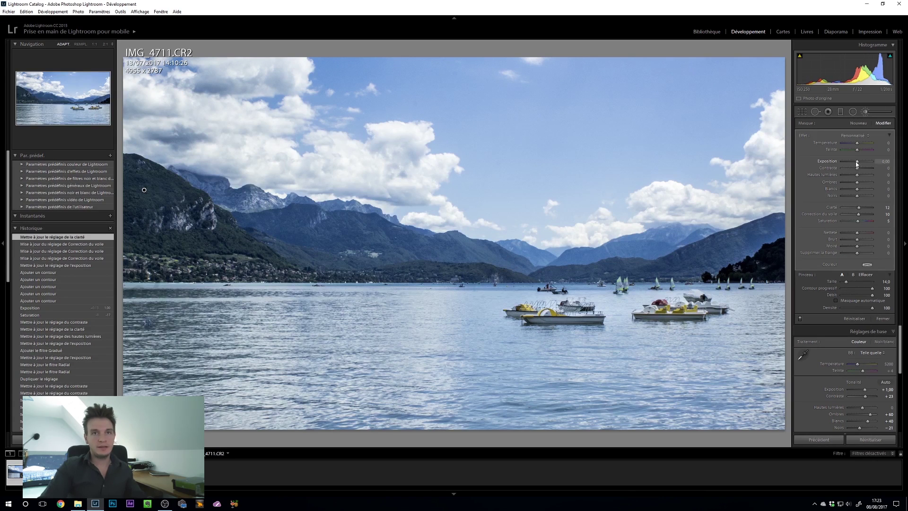
left_click_drag(857, 163, 858, 163)
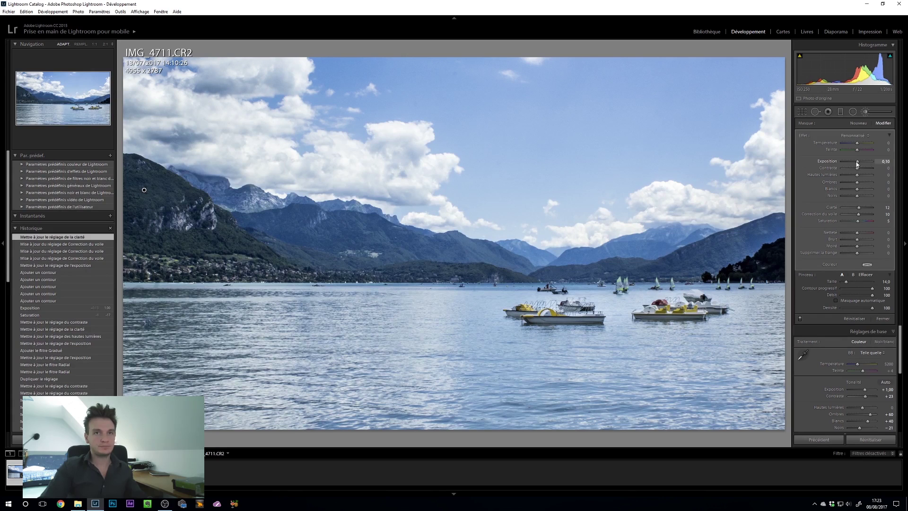
left_click_drag(857, 181, 859, 184)
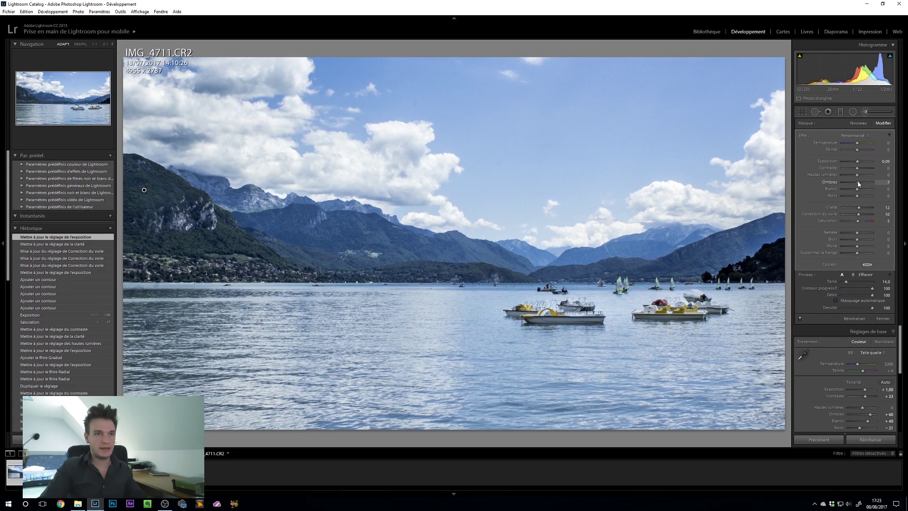
left_click_drag(859, 184, 859, 184)
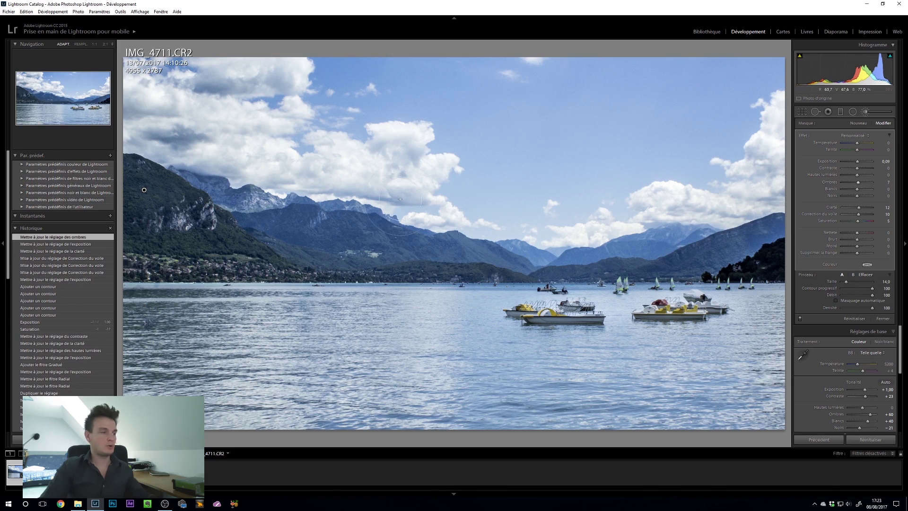
Compare the before and after versions side by side at 1:1, examining the mountains, sky and boats for noise
key("y")
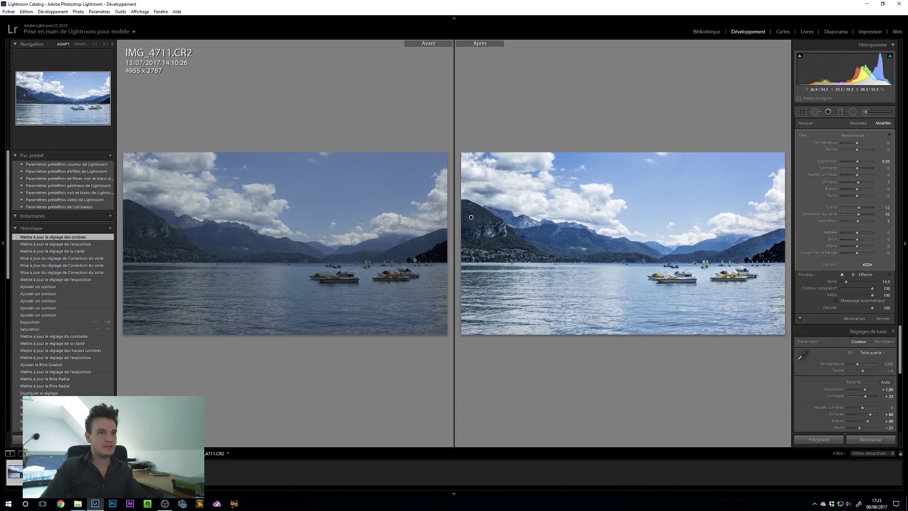
key("z")
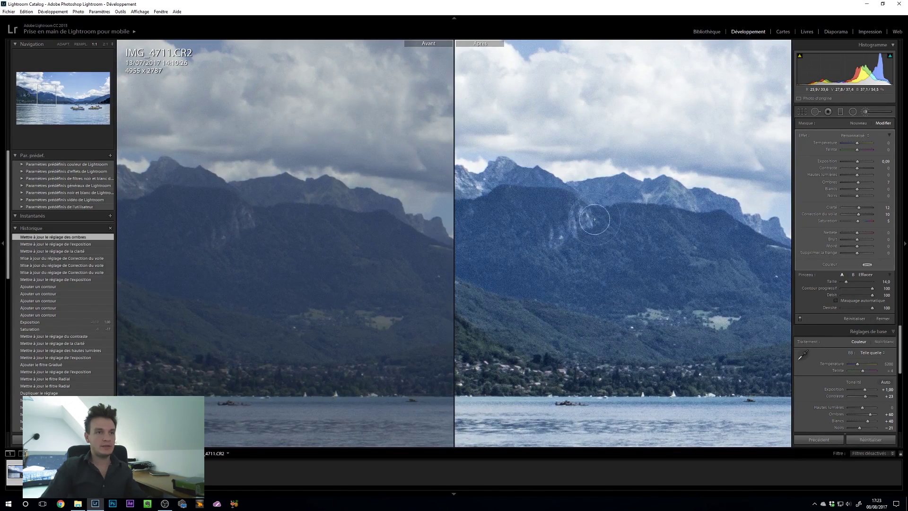
left_click_drag(752, 306, 668, 283)
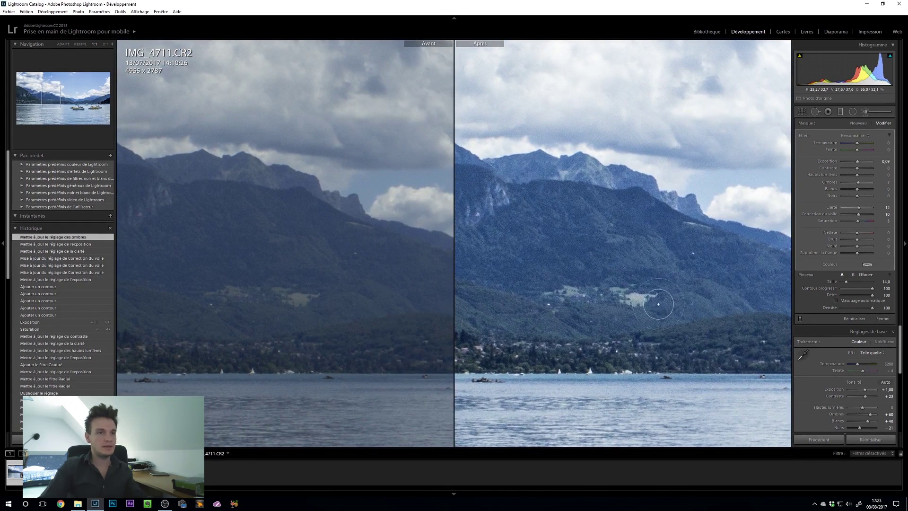
left_click_drag(723, 313, 583, 279)
mouse_move(706, 296)
left_mouse_down()
mouse_move(574, 287)
mouse_move(624, 270)
left_mouse_up()
left_click_drag(710, 274, 669, 263)
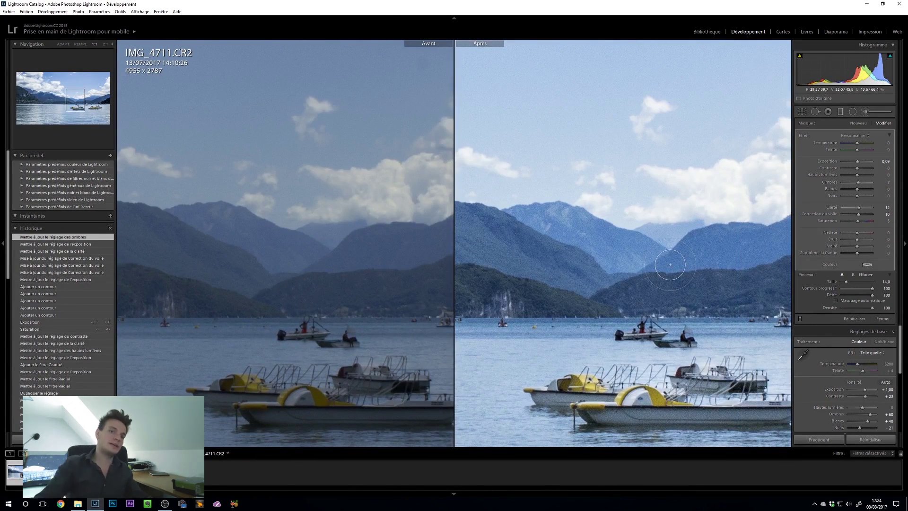
left_click_drag(718, 278, 664, 290)
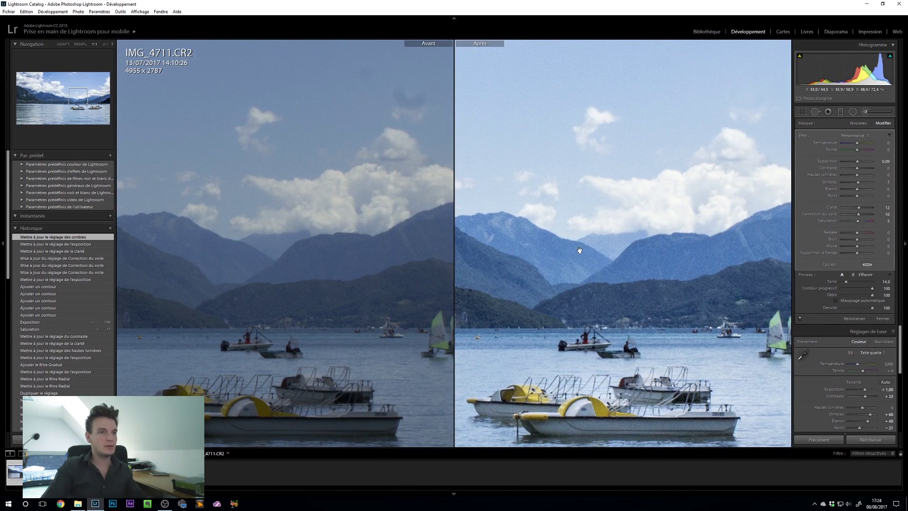
key("z")
key("z")
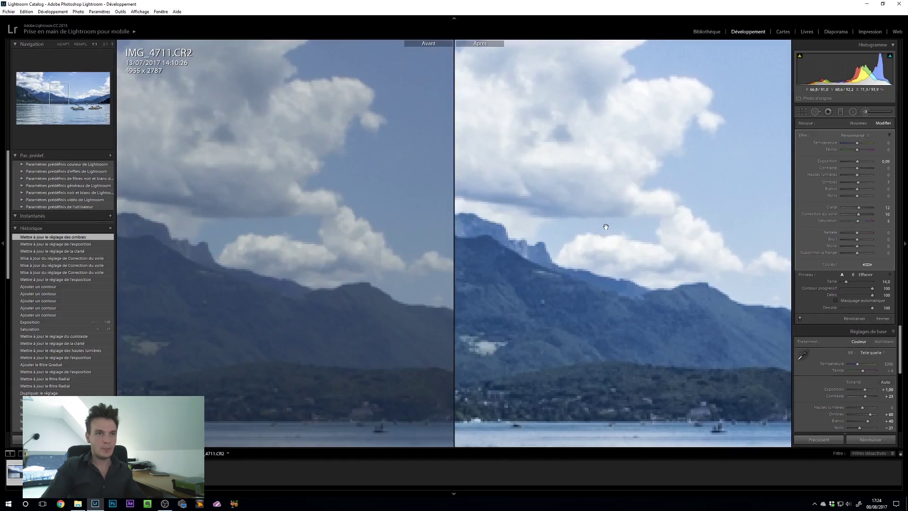
Close the adjustment brush, set Luminance noise reduction to 30, and return to the full single-photo view
scroll(829, 334, "down", 3)
scroll(829, 334, "down", 2)
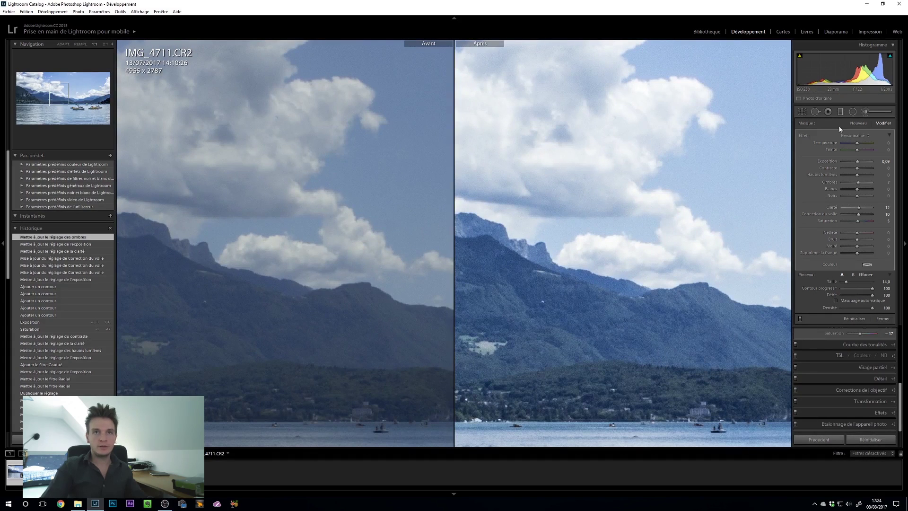
left_click(864, 112)
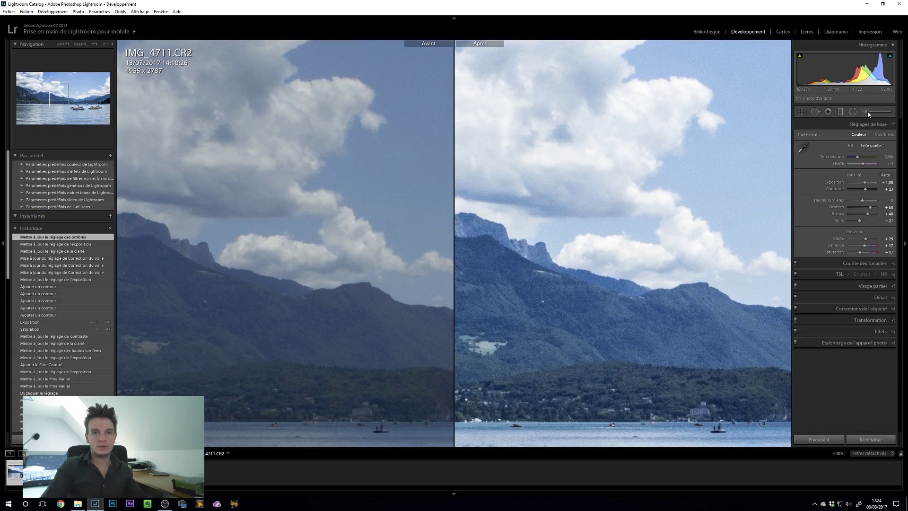
left_click(883, 296)
left_click(886, 292)
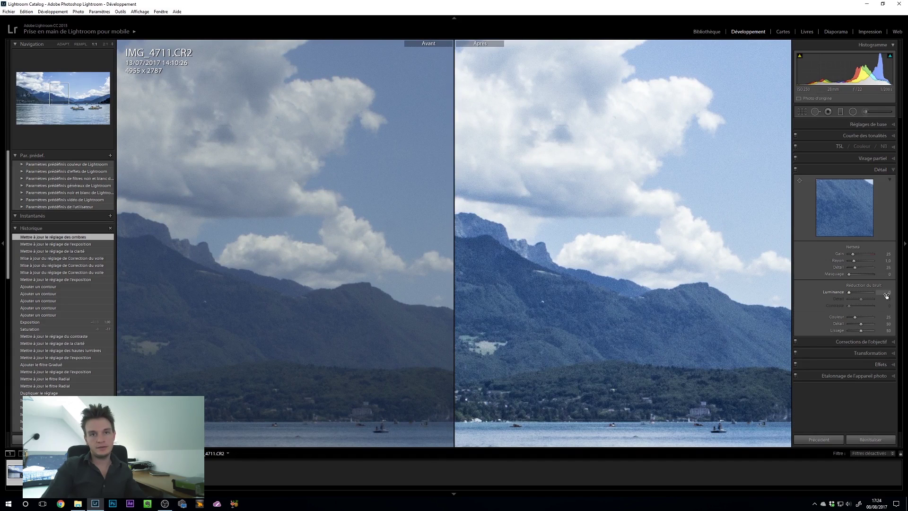
type("30")
key("Return")
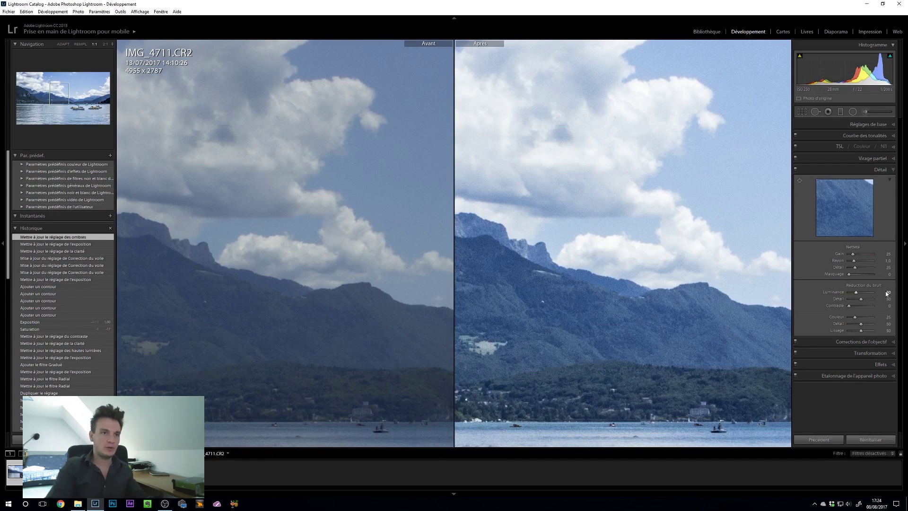
left_click(598, 335)
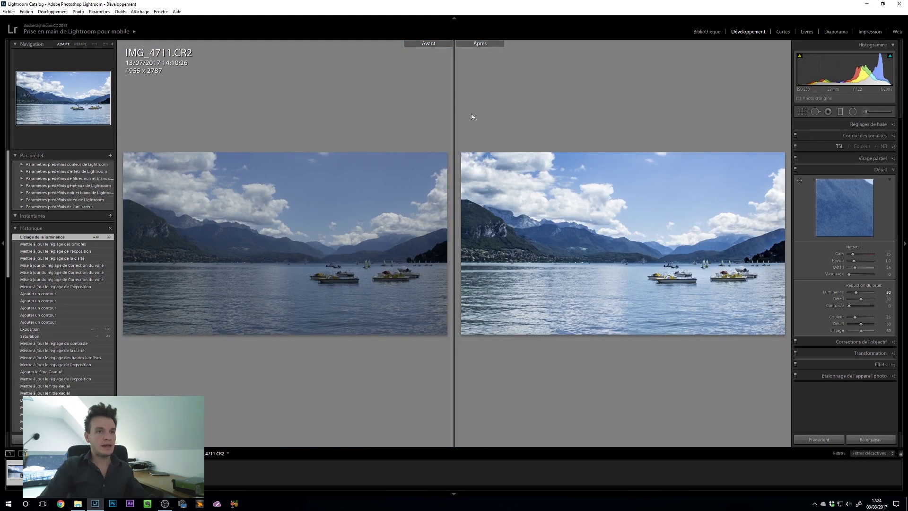
key("y")
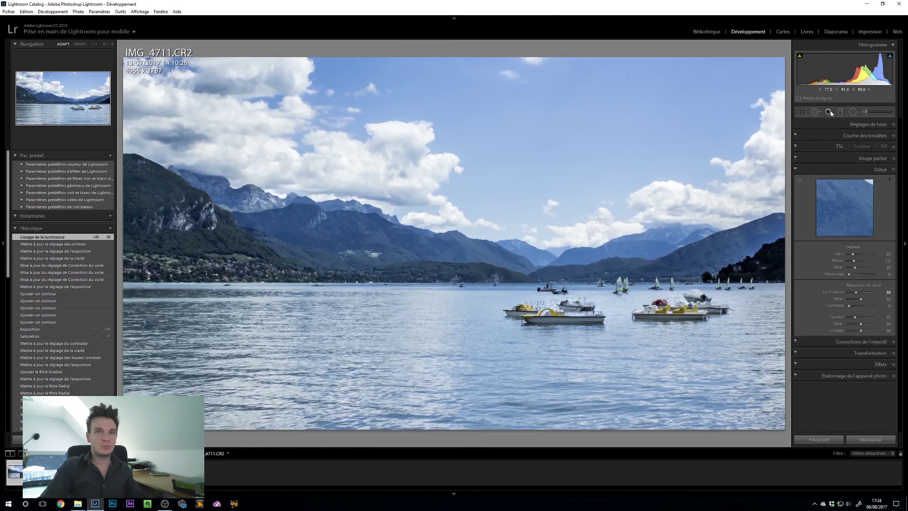
Raise the tone curve's dark tones (Tons sombres) to +34 and set the basic Contrast to +28
left_click(881, 125)
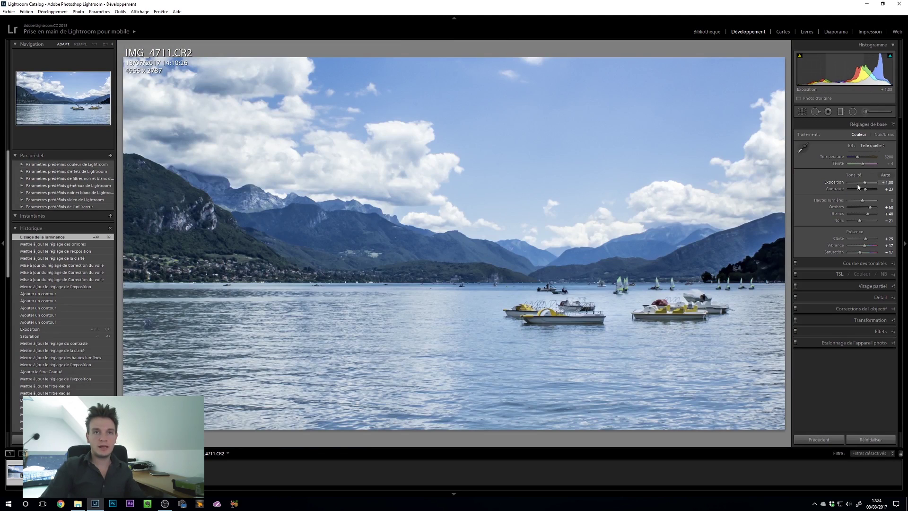
left_click(848, 263)
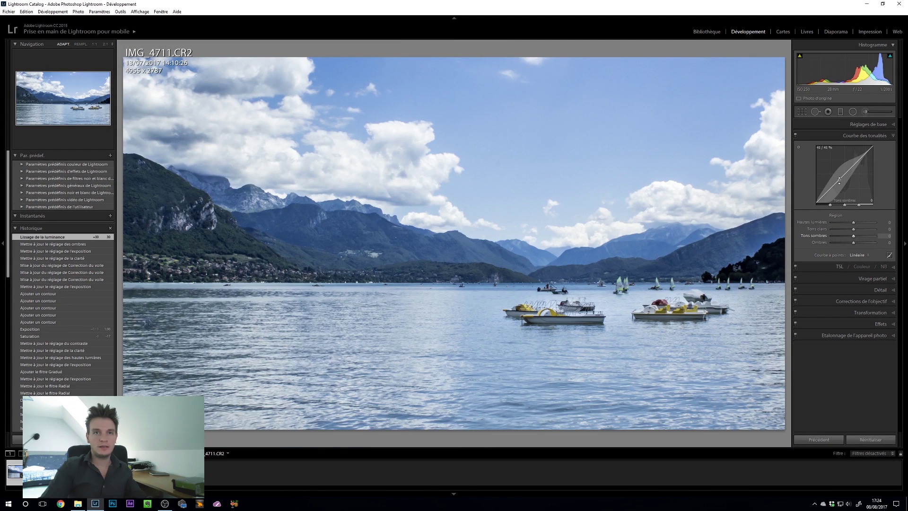
left_click_drag(839, 178, 839, 165)
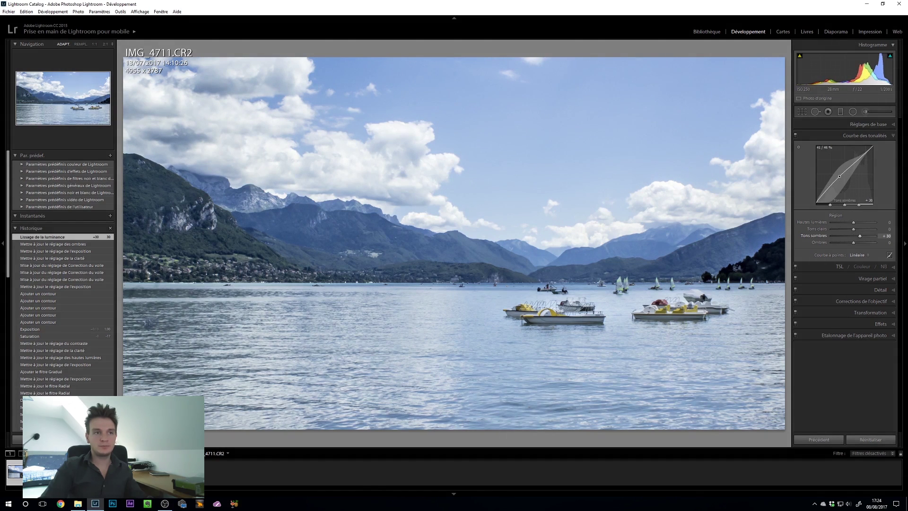
left_click_drag(840, 176, 839, 176)
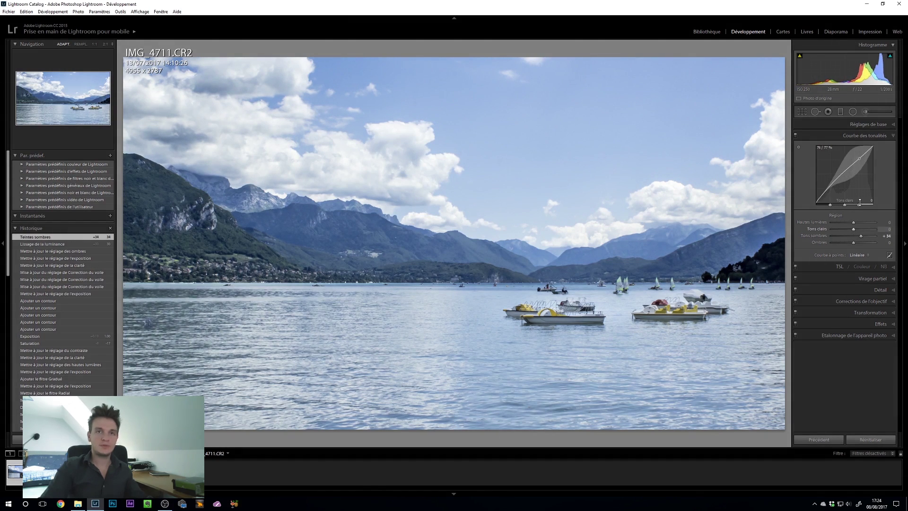
left_click(874, 125)
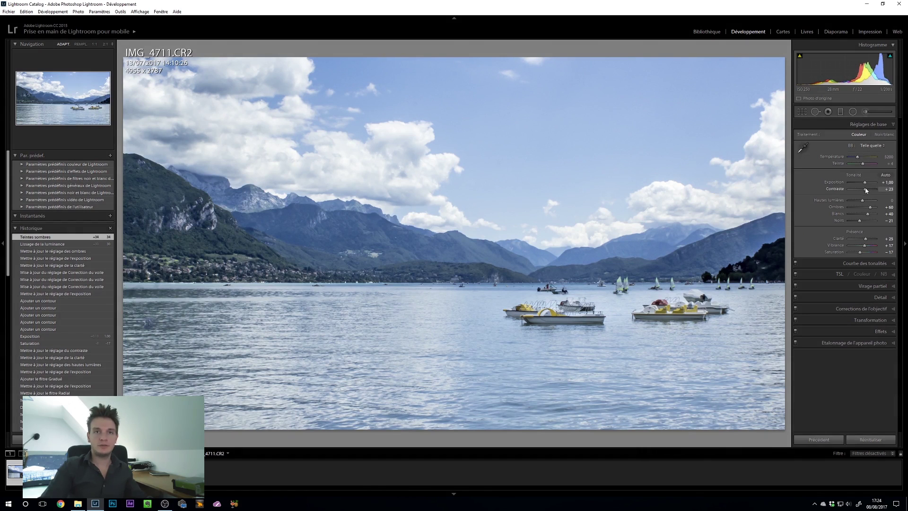
left_click_drag(865, 189, 867, 190)
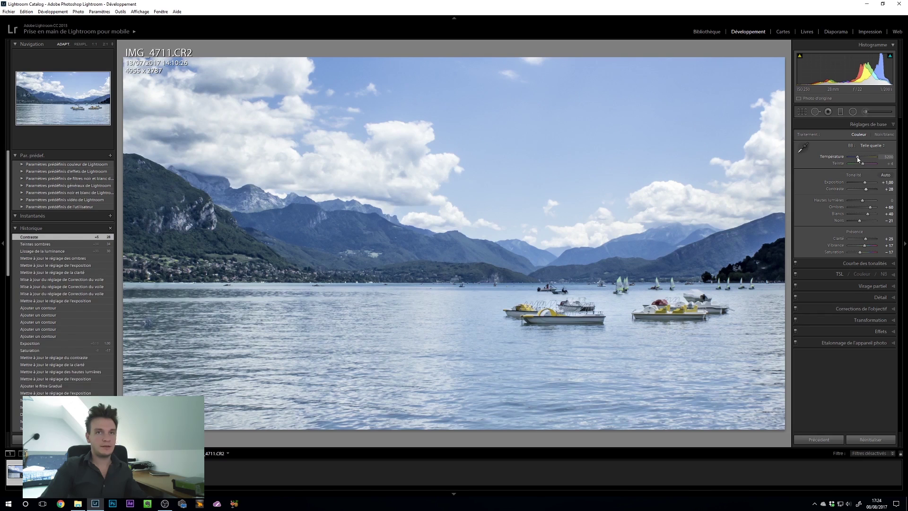
Try a cooler white balance Temperature of 4933 and reset it to the original value
left_click_drag(858, 159, 859, 160)
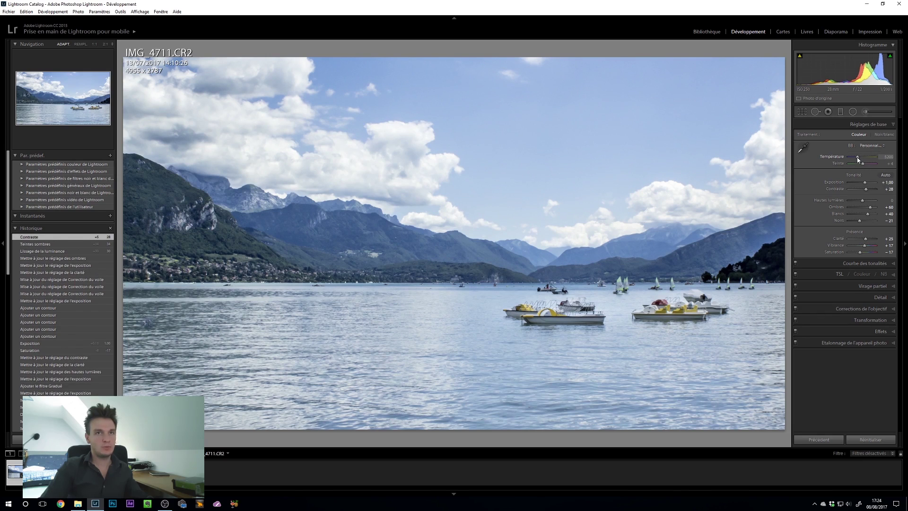
left_click_drag(859, 159, 854, 161)
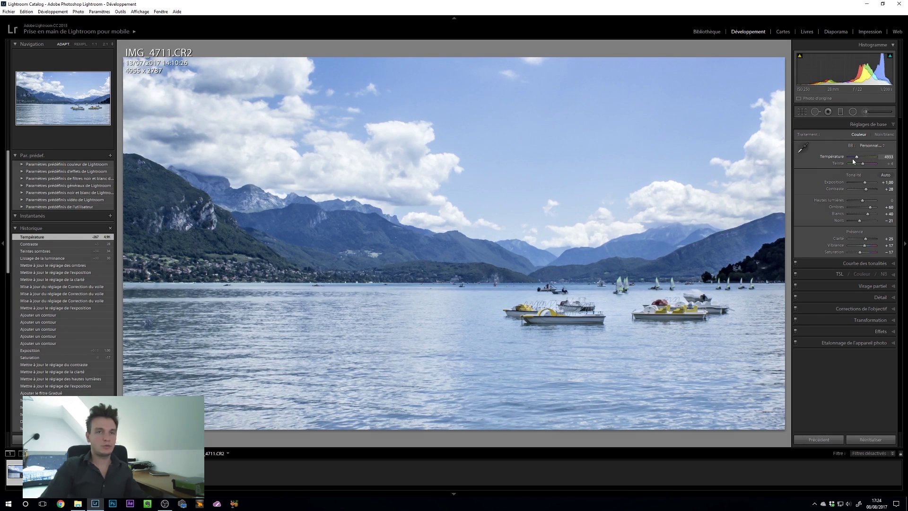
double_click(830, 157)
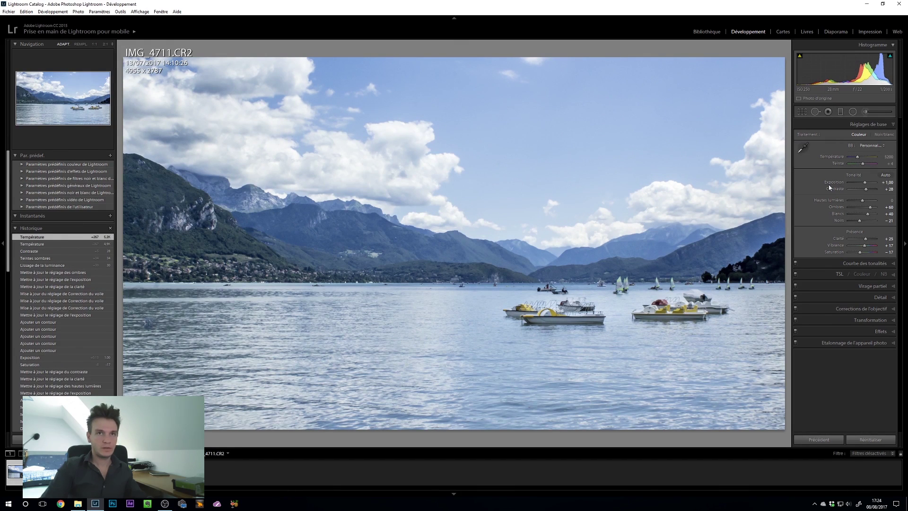
left_click(829, 112)
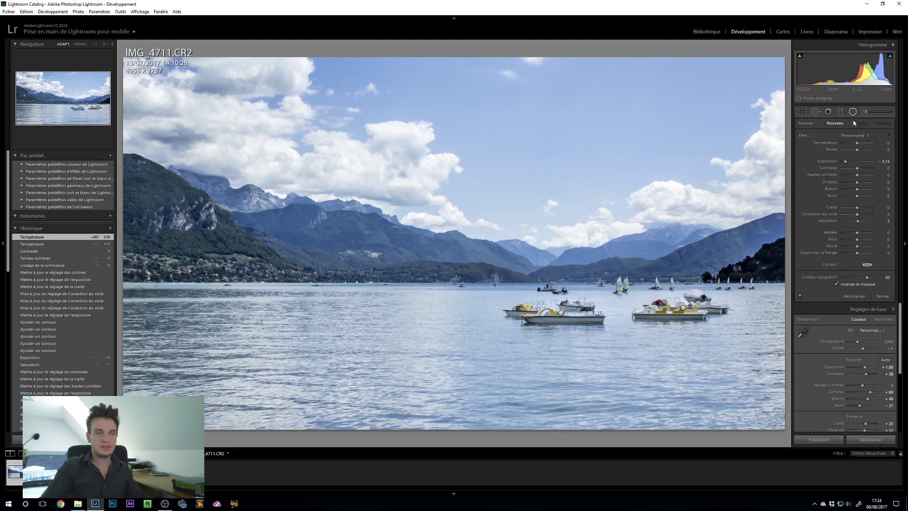
left_click(310, 231)
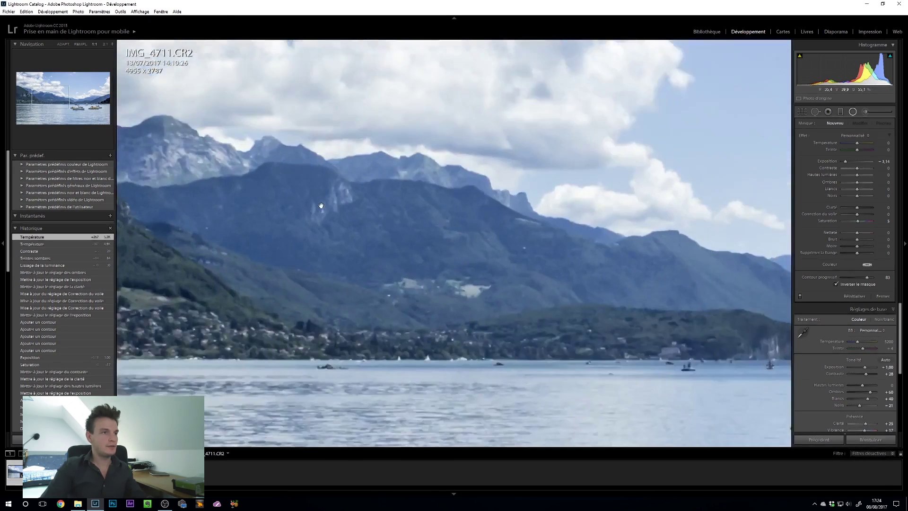
left_click(321, 206)
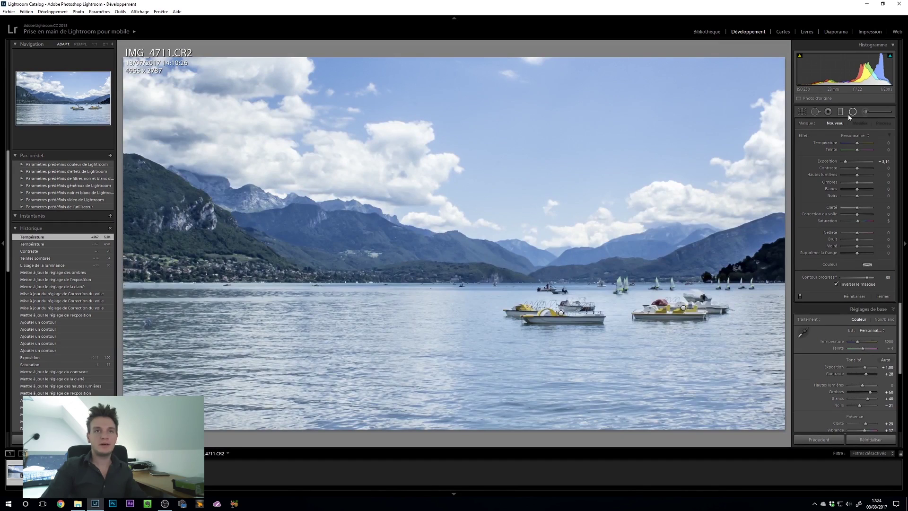
key("shift+m")
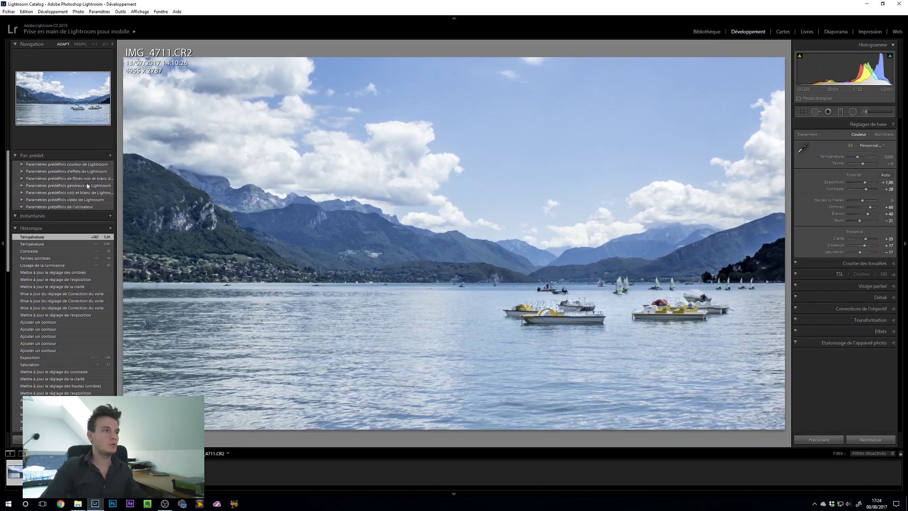
Add a radial filter over the distant mountains and boats, then reset its Exposition and set it to 0,19
left_click(854, 112)
left_click_drag(432, 209, 600, 278)
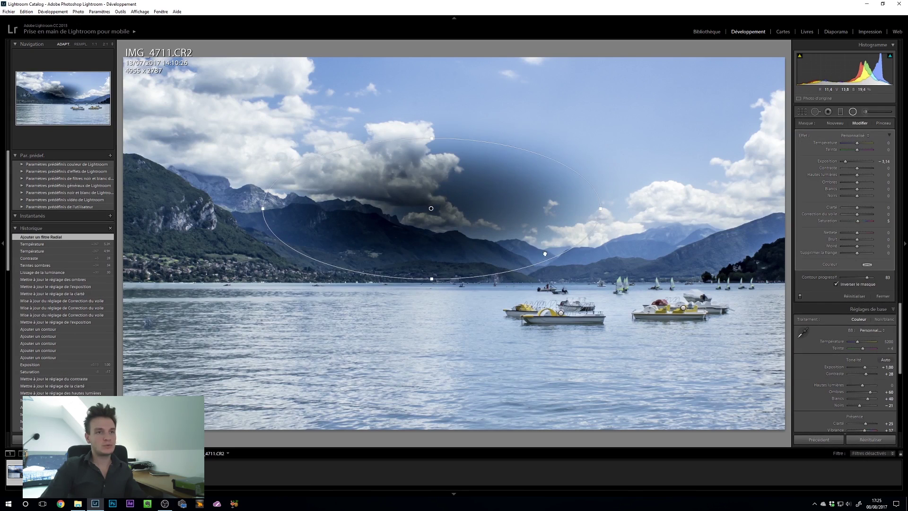
left_click_drag(431, 209, 548, 264)
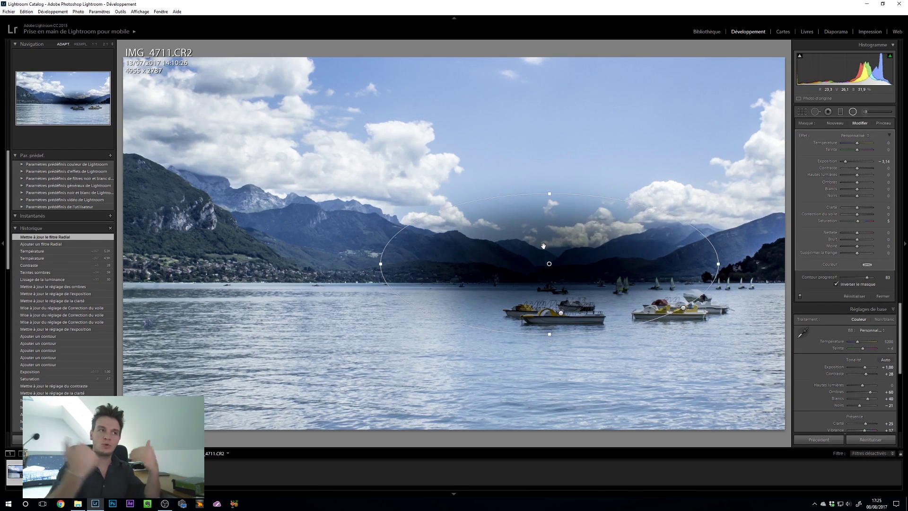
double_click(828, 161)
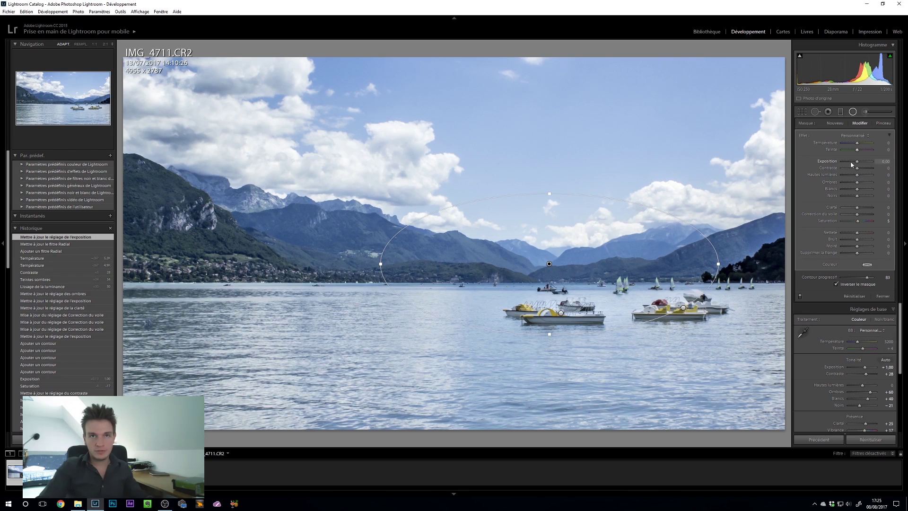
left_click_drag(859, 166, 859, 163)
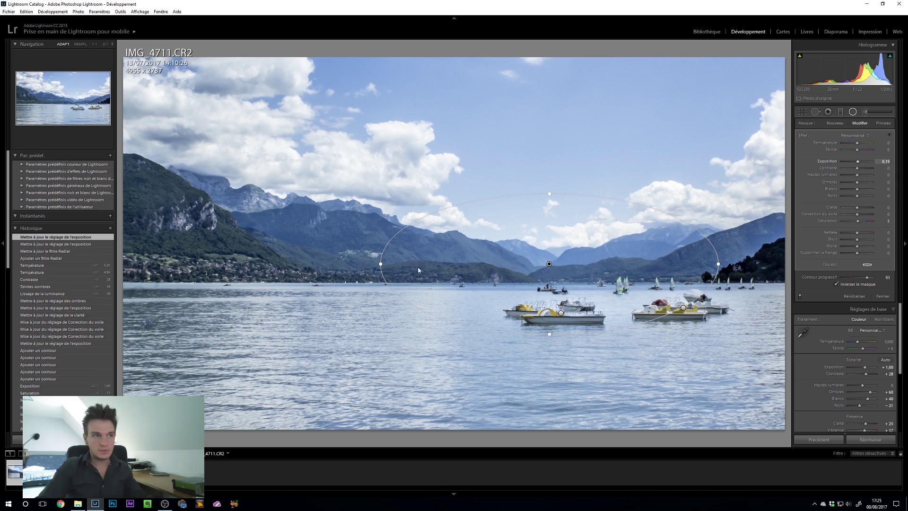
Narrow and flatten the radial filter's ellipse and centre it just above the boats on the horizon
left_click_drag(410, 262, 419, 263)
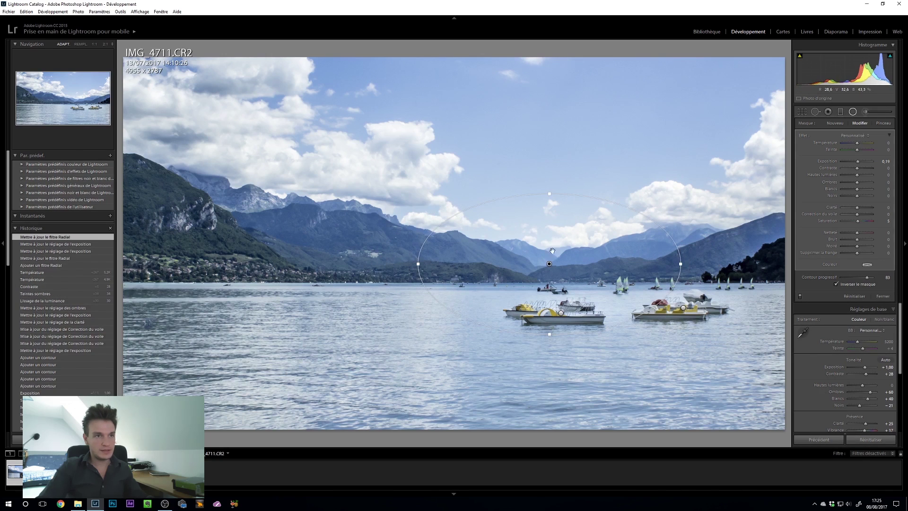
left_click_drag(550, 263, 569, 274)
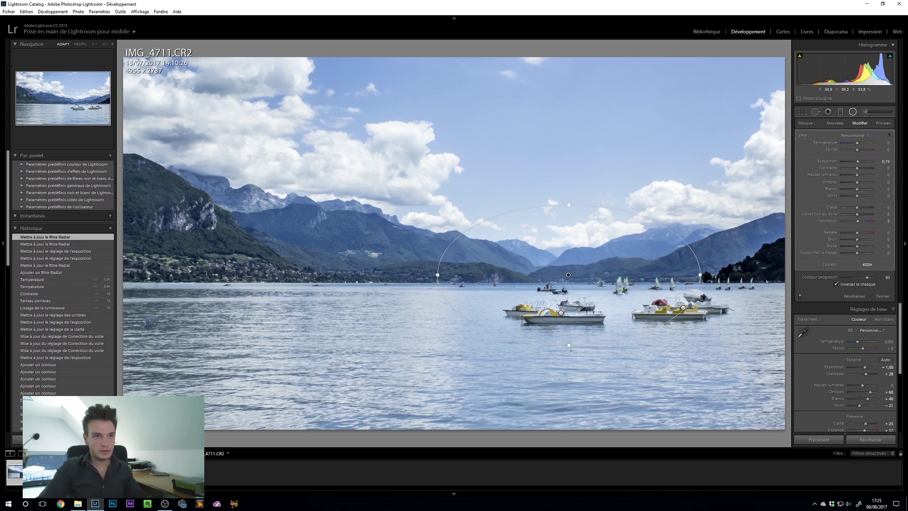
left_click_drag(566, 330, 568, 327)
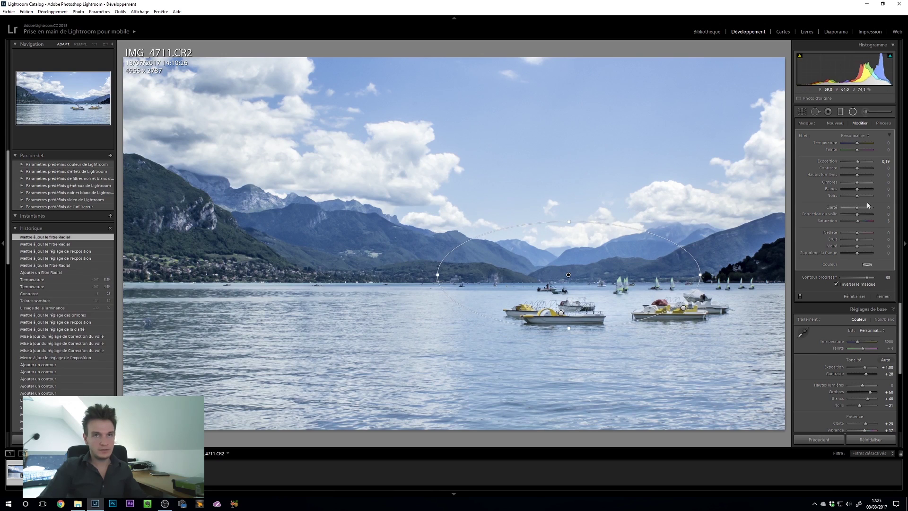
Set the radial filter's Clarté to 12 and Ombres to 17, and compare the result with the history state preceding the filter
left_click_drag(861, 210, 861, 186)
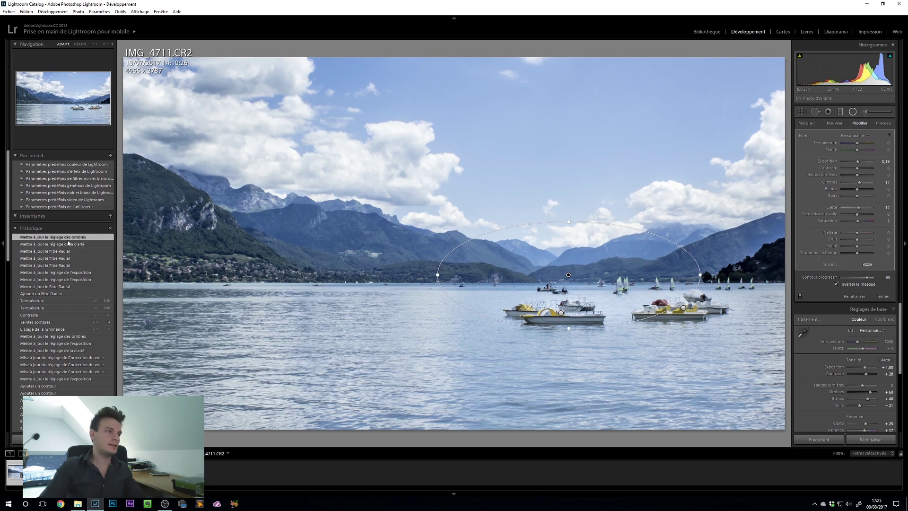
left_click(56, 295)
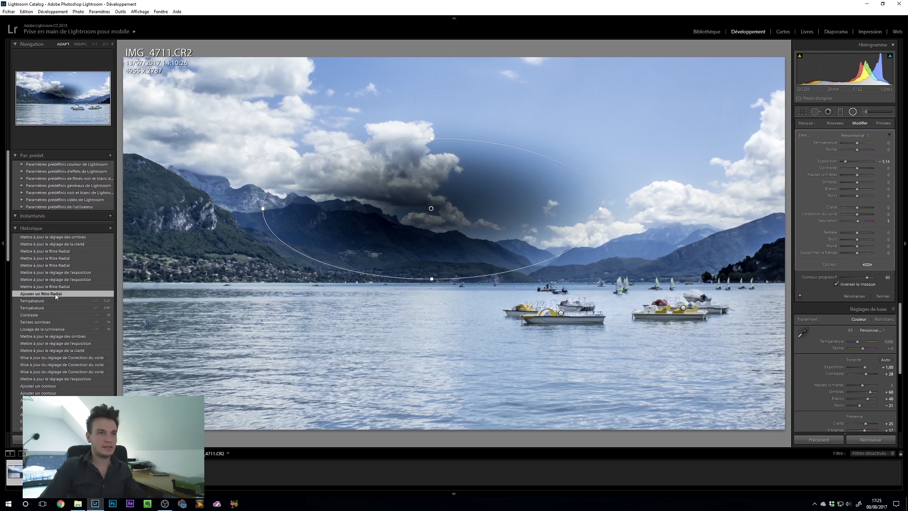
left_click(49, 302)
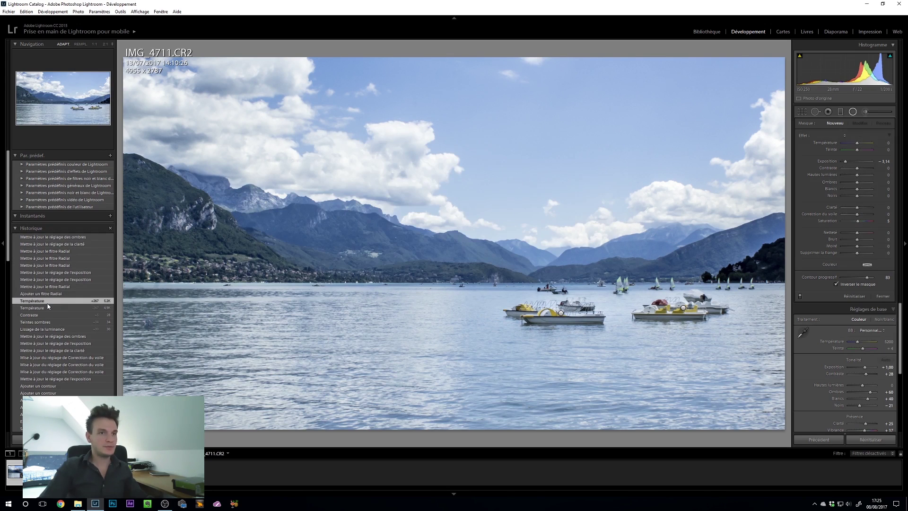
left_click(46, 237)
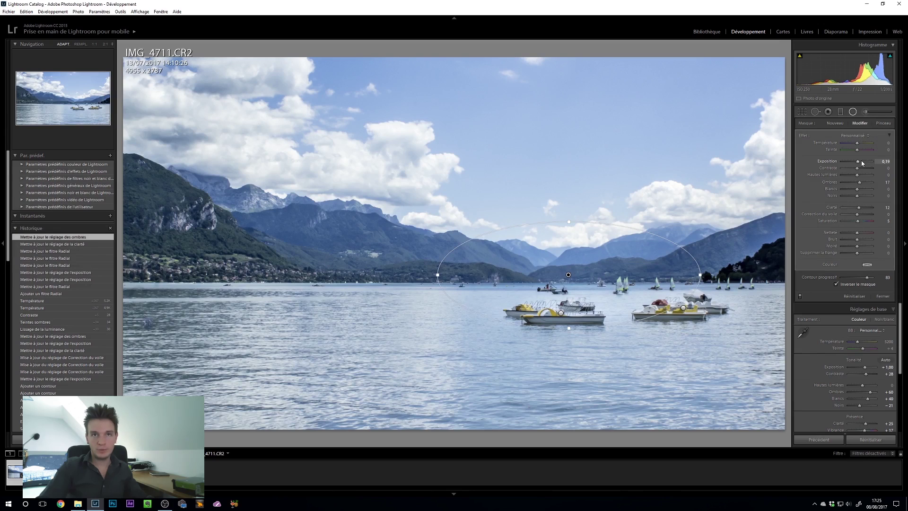
Raise the radial filter's Exposition to 0,48 and compare the latest state with the Lissage de la luminance history state
left_click_drag(862, 163, 861, 165)
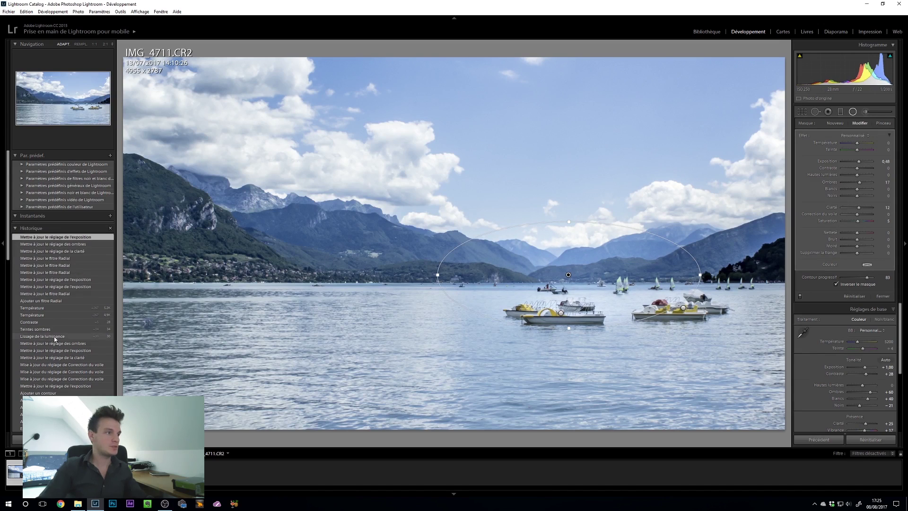
left_click(54, 337)
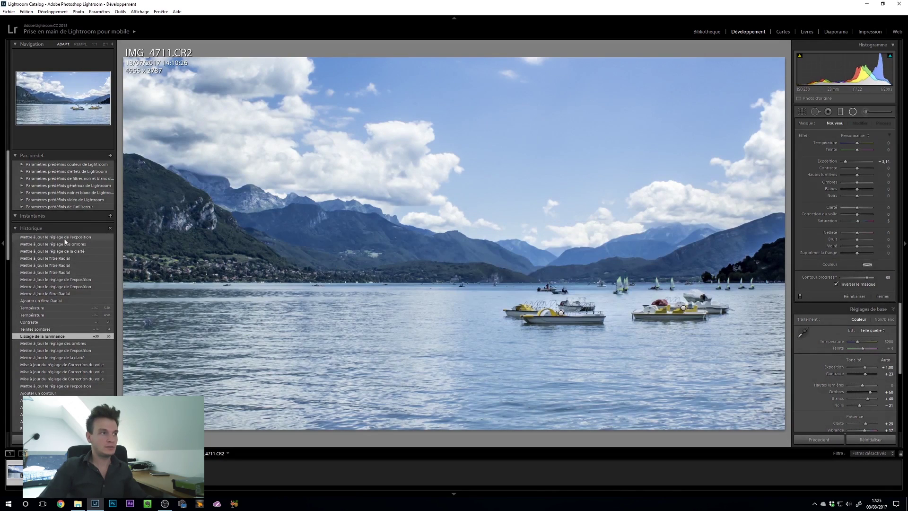
left_click(65, 239)
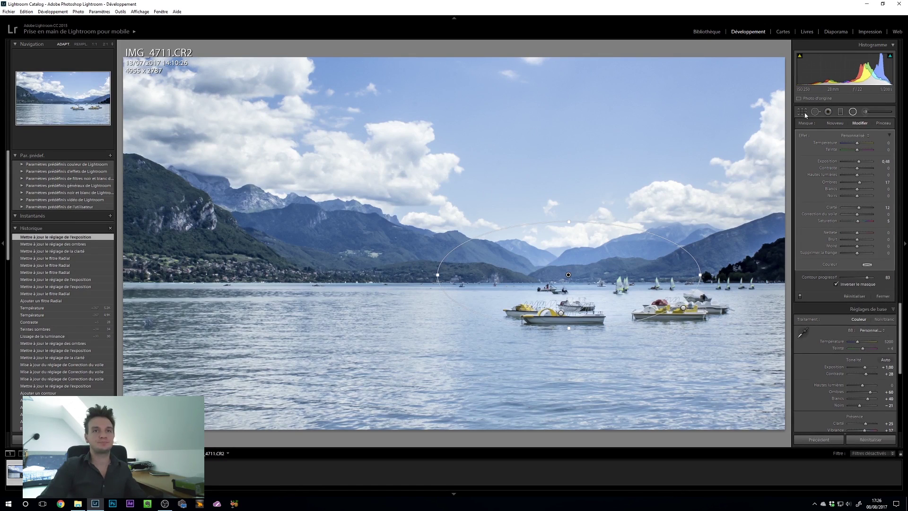
Check the 16 x 9 crop overlay, return to the radial filter, and compare the before and after versions side by side
key("r")
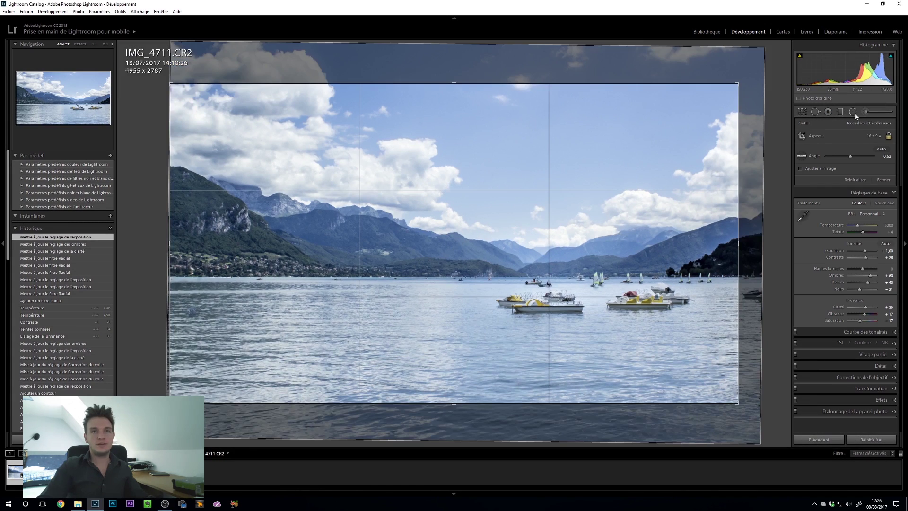
left_click(854, 114)
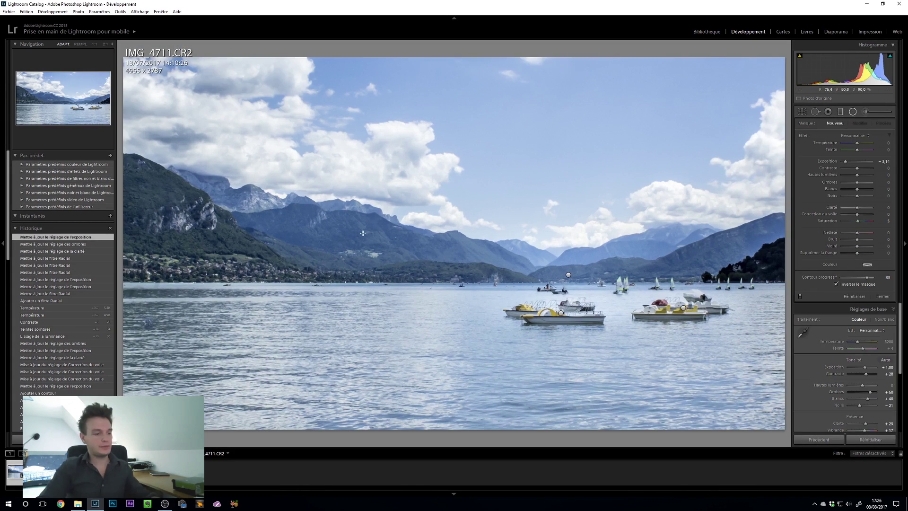
key("y")
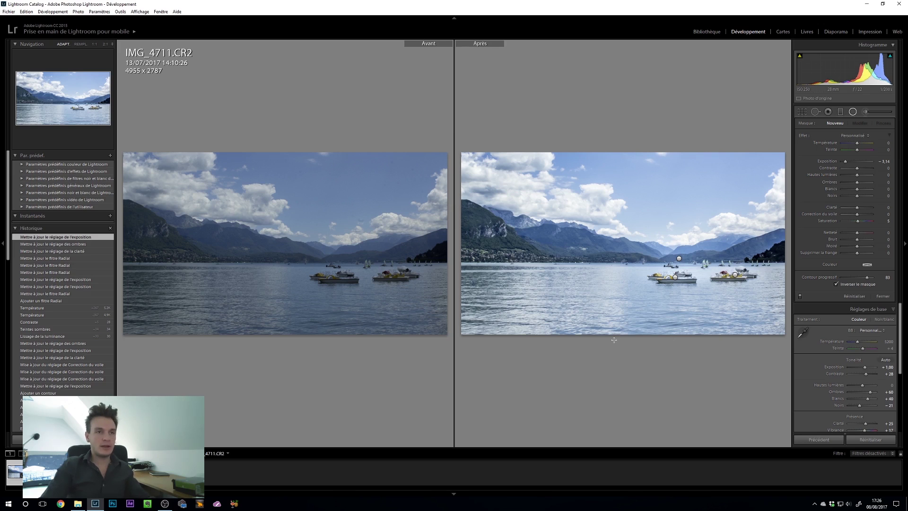
key("y")
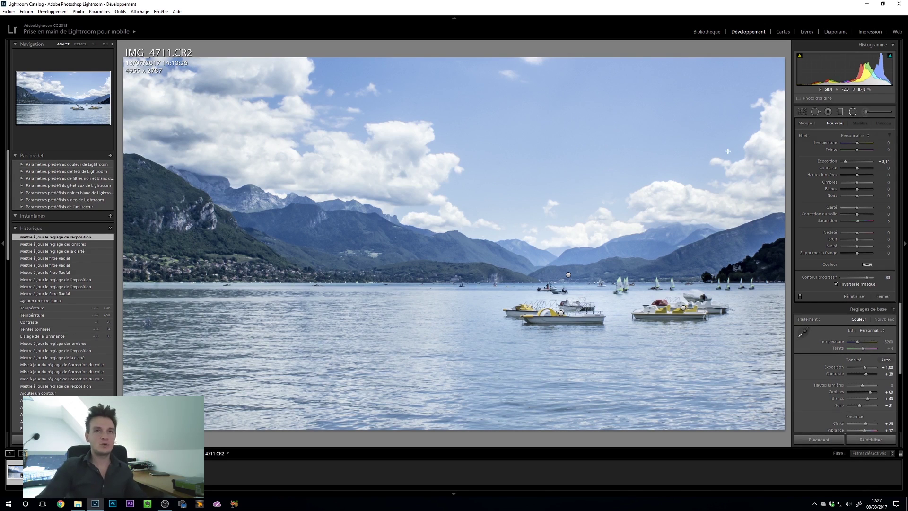
key("y")
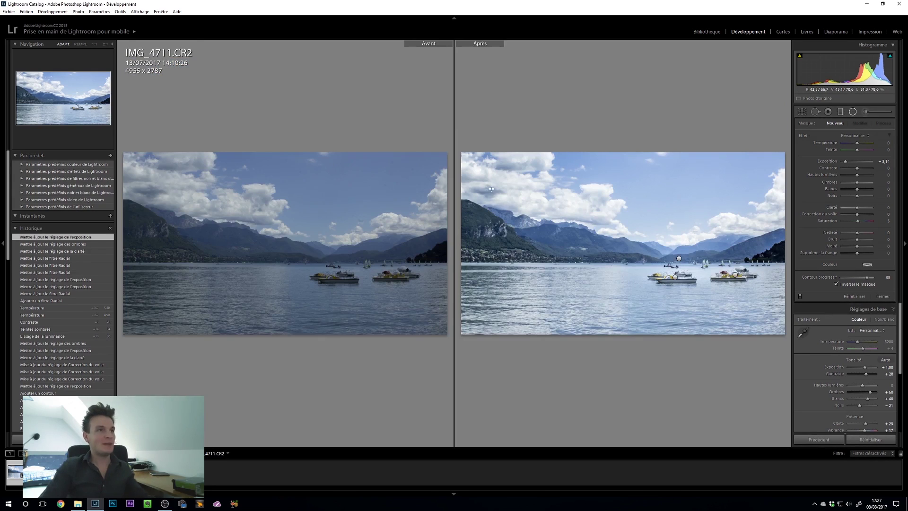